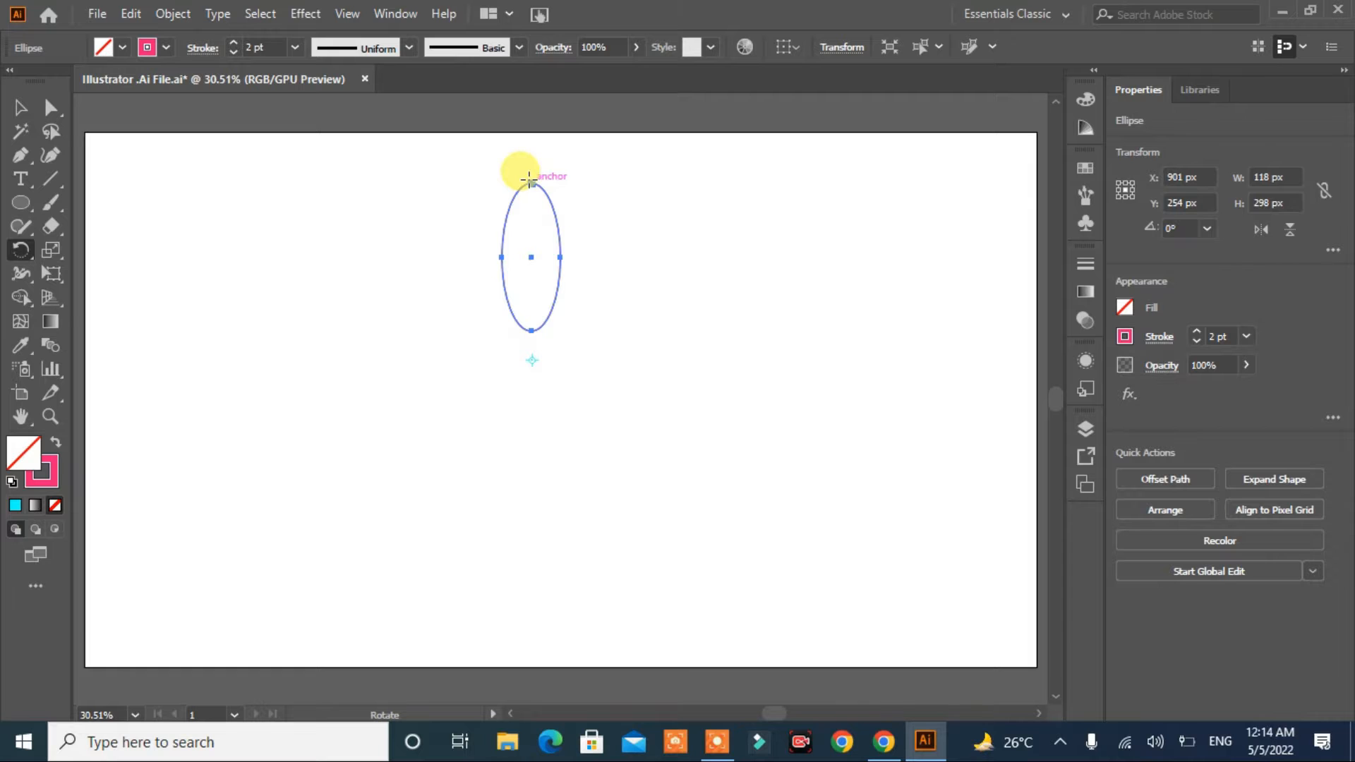
# Rotate a copy of the ellipse about 45° clockwise around the point below it, and repeat the transformation seven times into a petal ring
pyautogui.moveTo(530, 181); pyautogui.dragTo(664, 225)
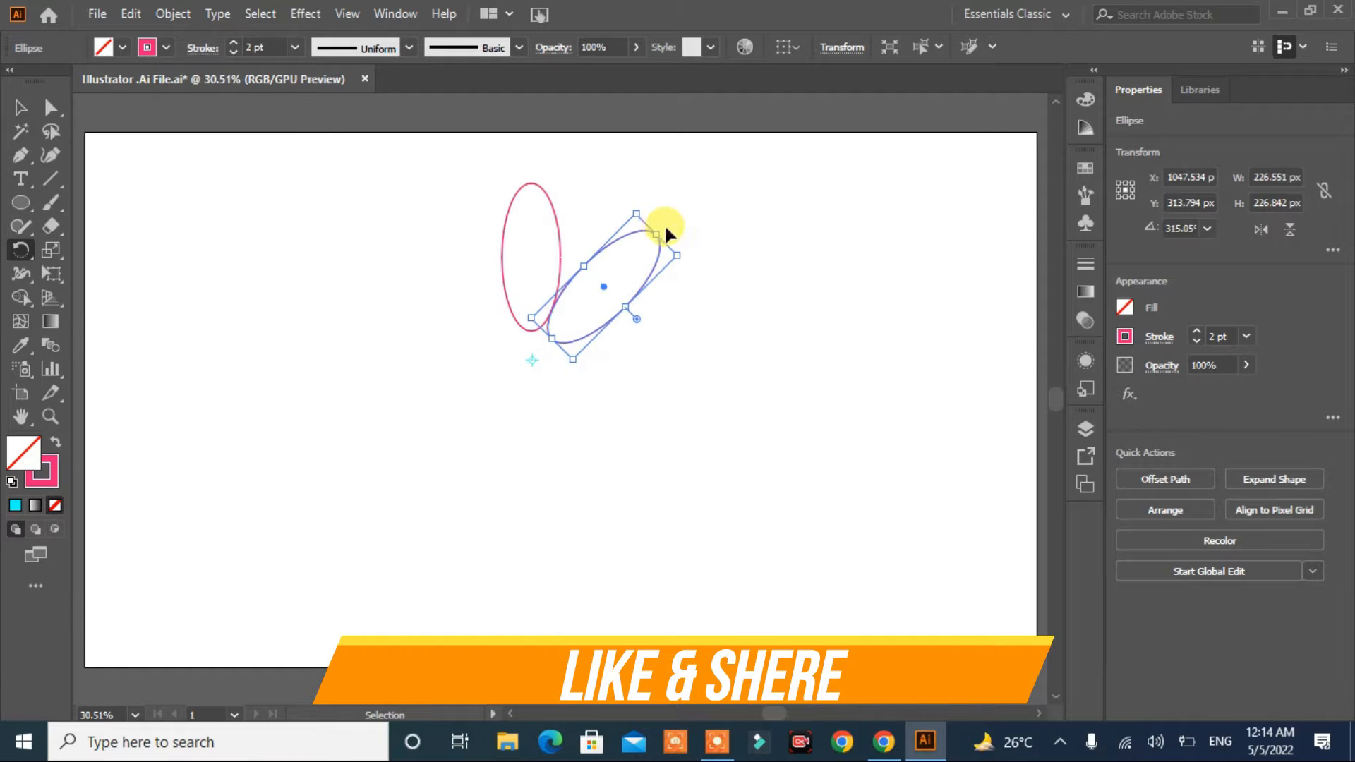
pyautogui.hotkey('ctrl', 'd')
pyautogui.hotkey('ctrl', 'd')
pyautogui.hotkey('ctrl', 'd')
pyautogui.hotkey('ctrl', 'd')
pyautogui.hotkey('ctrl', 'd')
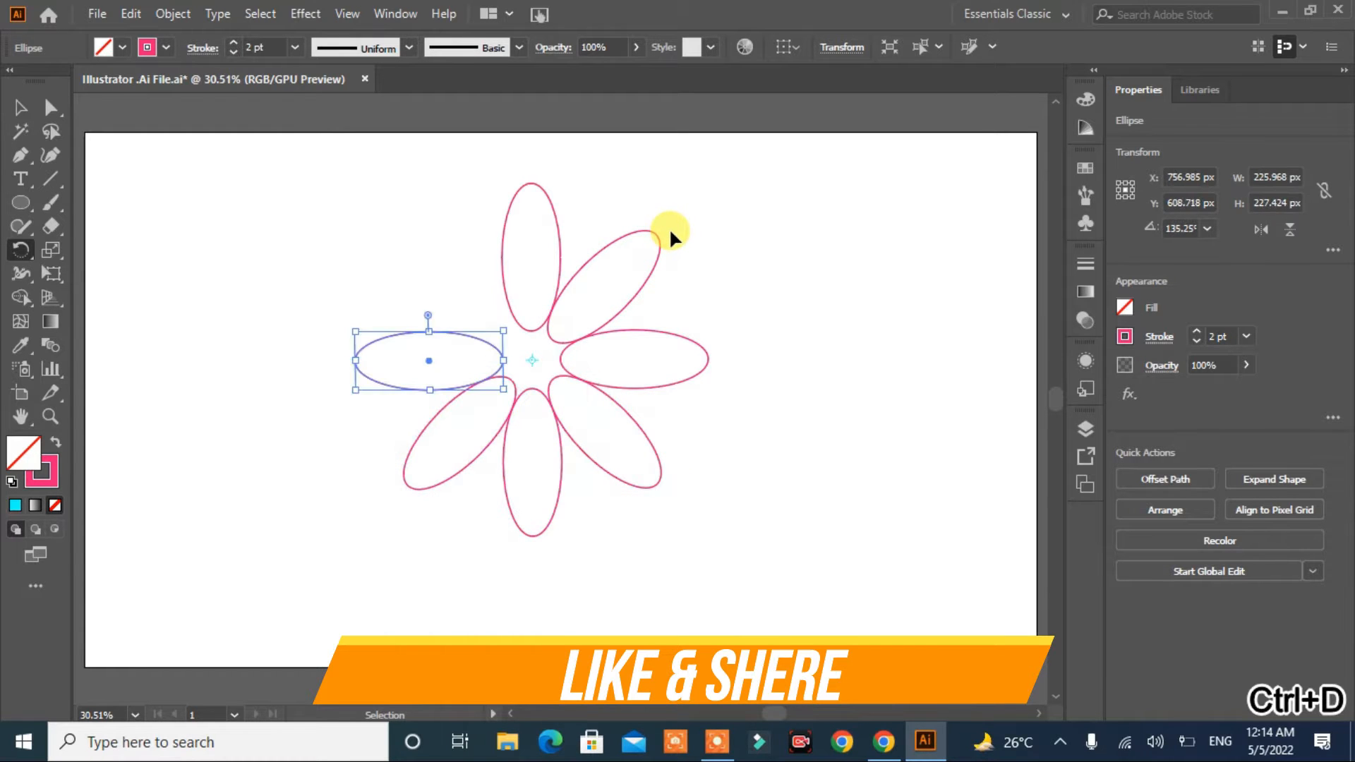
pyautogui.hotkey('ctrl', 'd')
pyautogui.hotkey('ctrl', 'd')
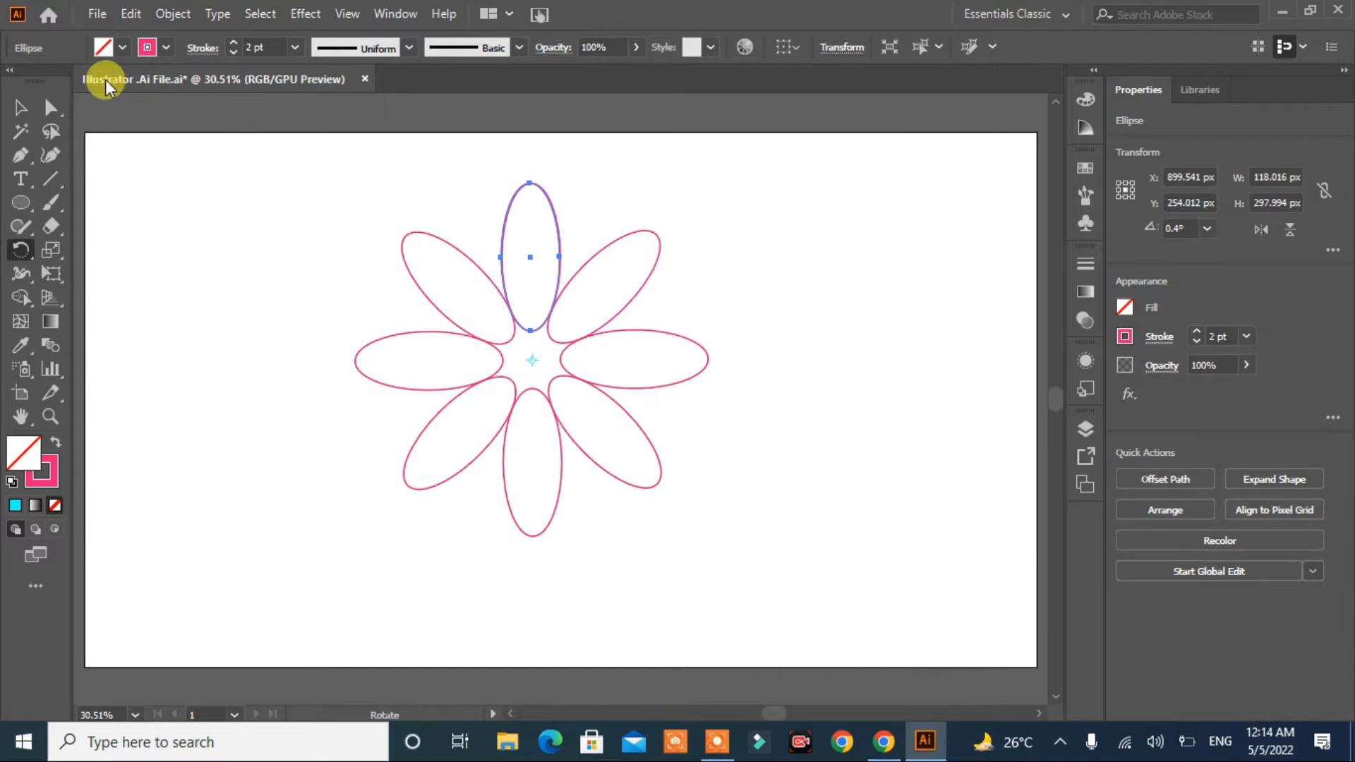
# Change the stroke of the flower's upper-right petal to yellow
pyautogui.click(25, 106)
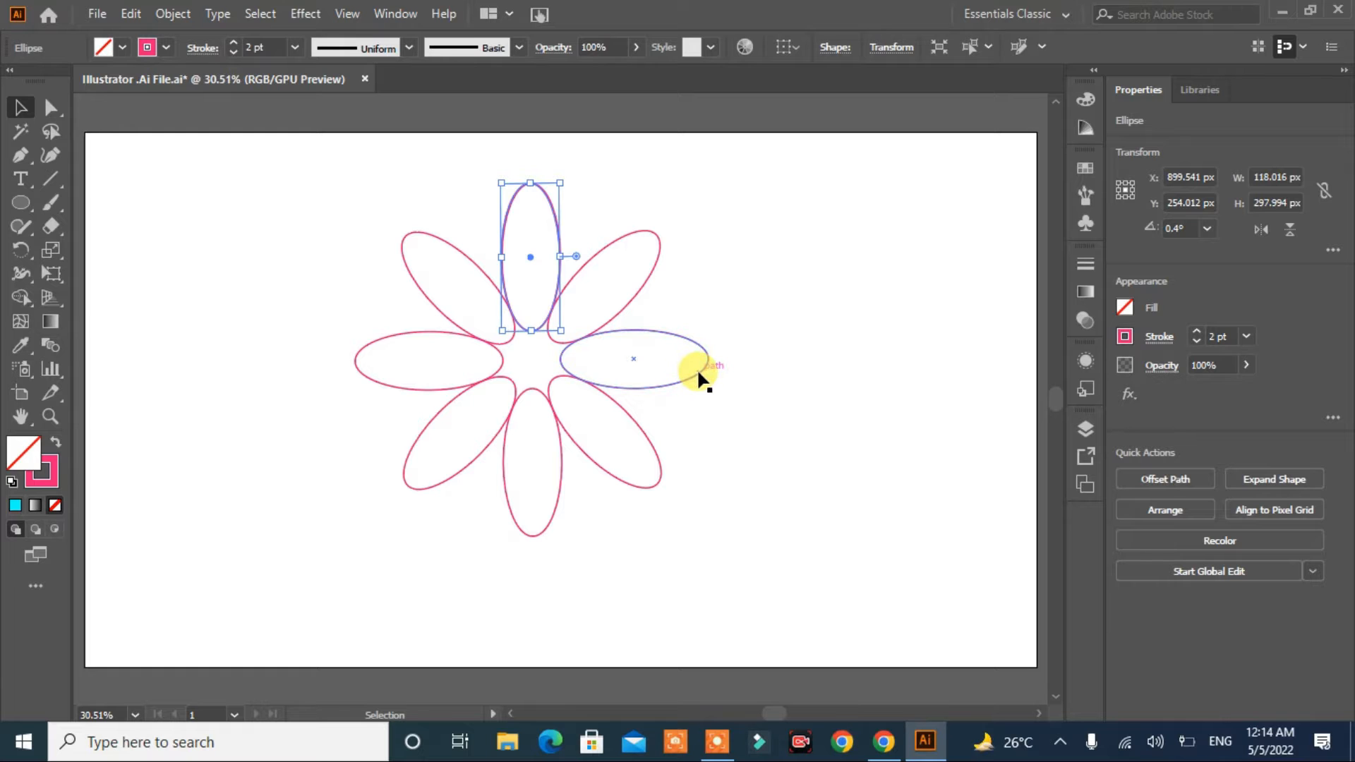
pyautogui.hotkey('ctrl', 'd')
pyautogui.click(152, 47)
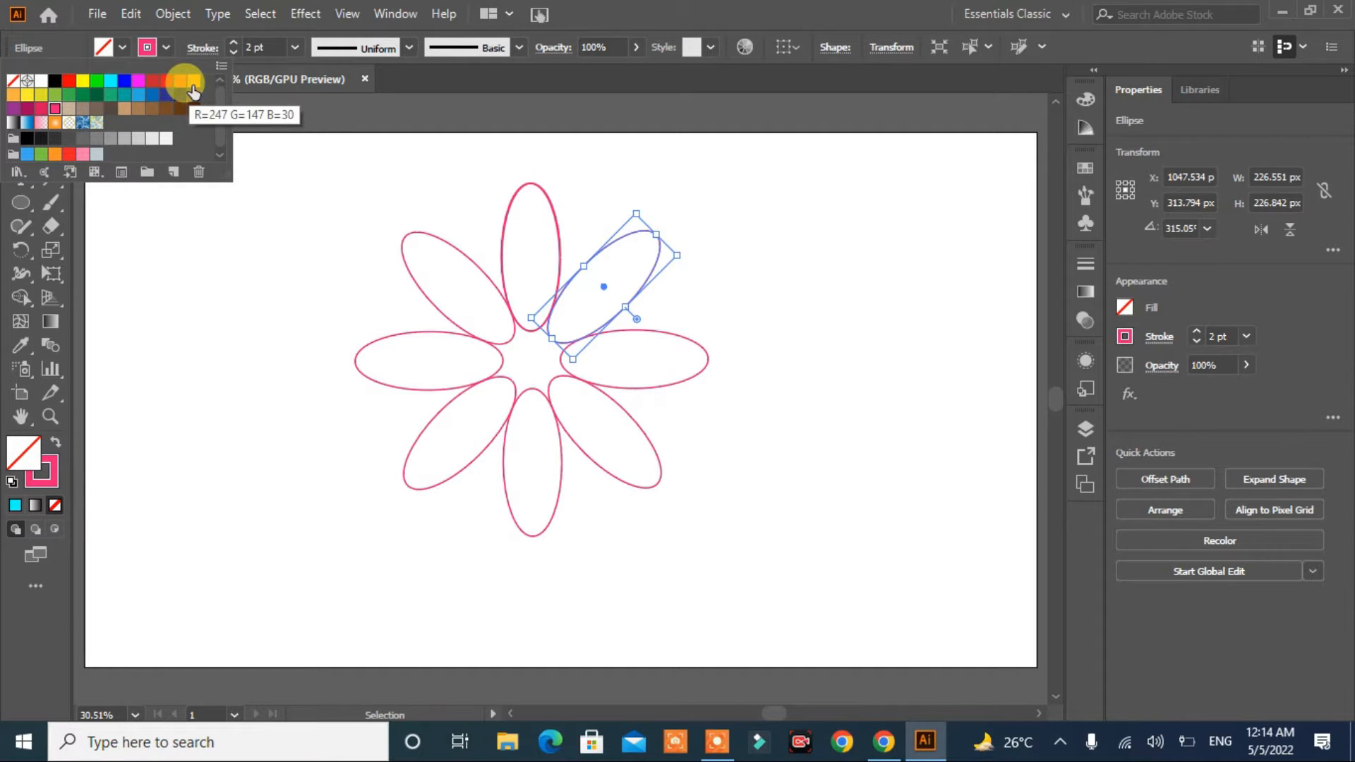
pyautogui.click(82, 82)
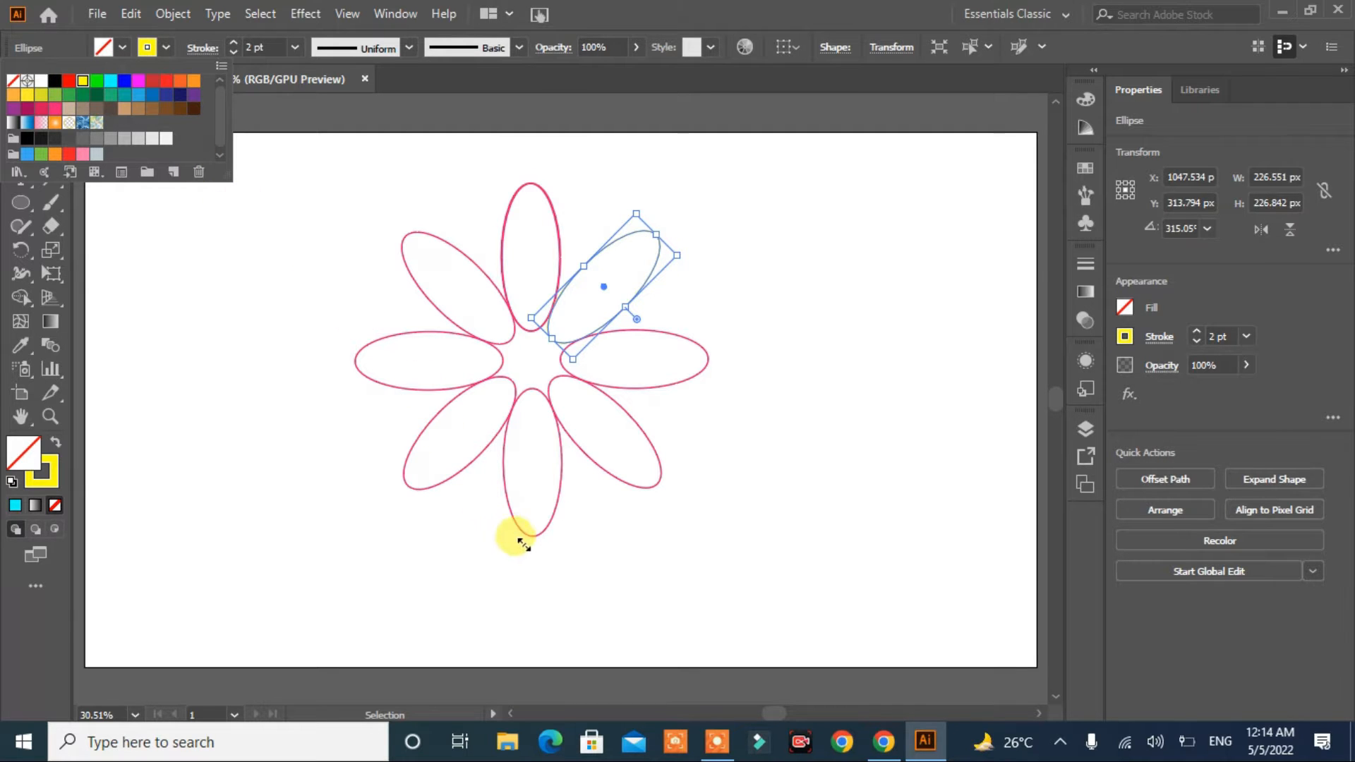
pyautogui.click(131, 267)
# Change the stroke of the flower's lower-right petal to yellow
pyautogui.click(529, 535)
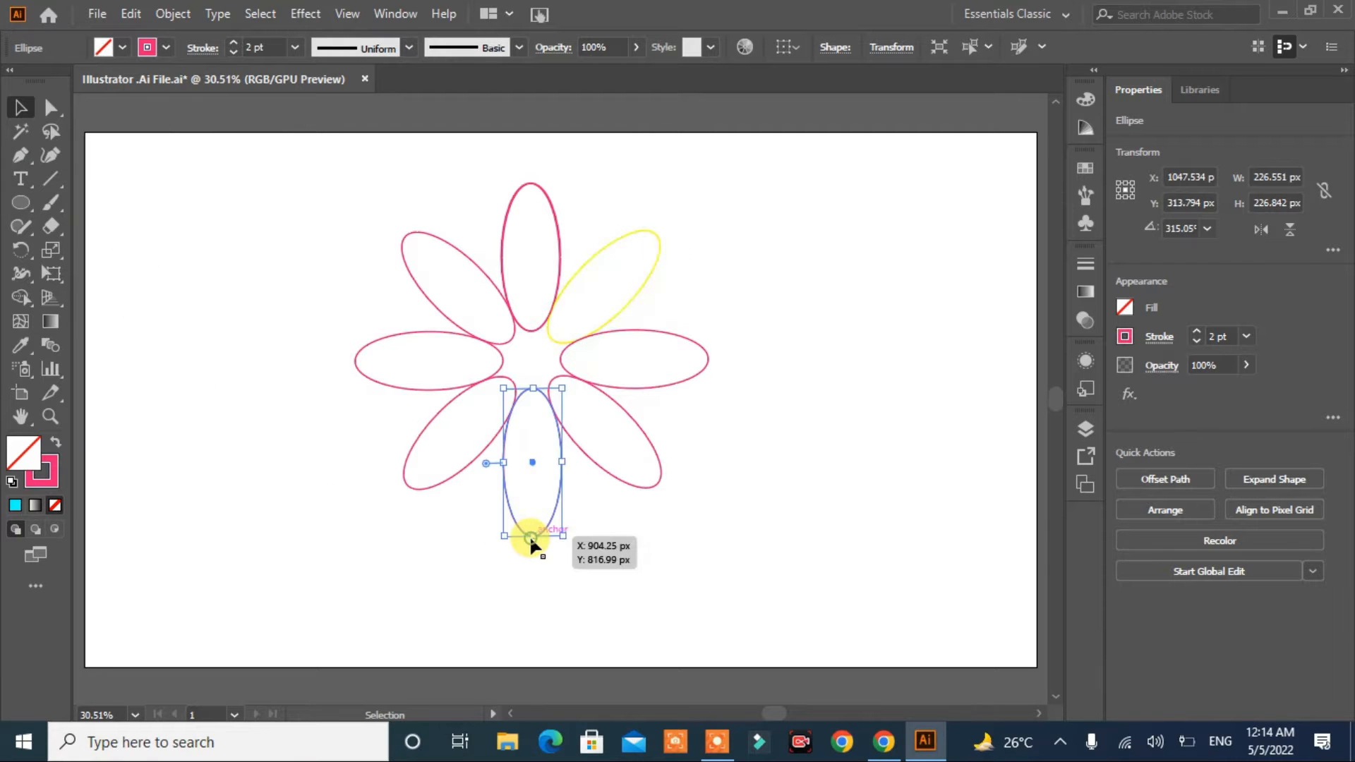
pyautogui.click(644, 481)
pyautogui.click(124, 47)
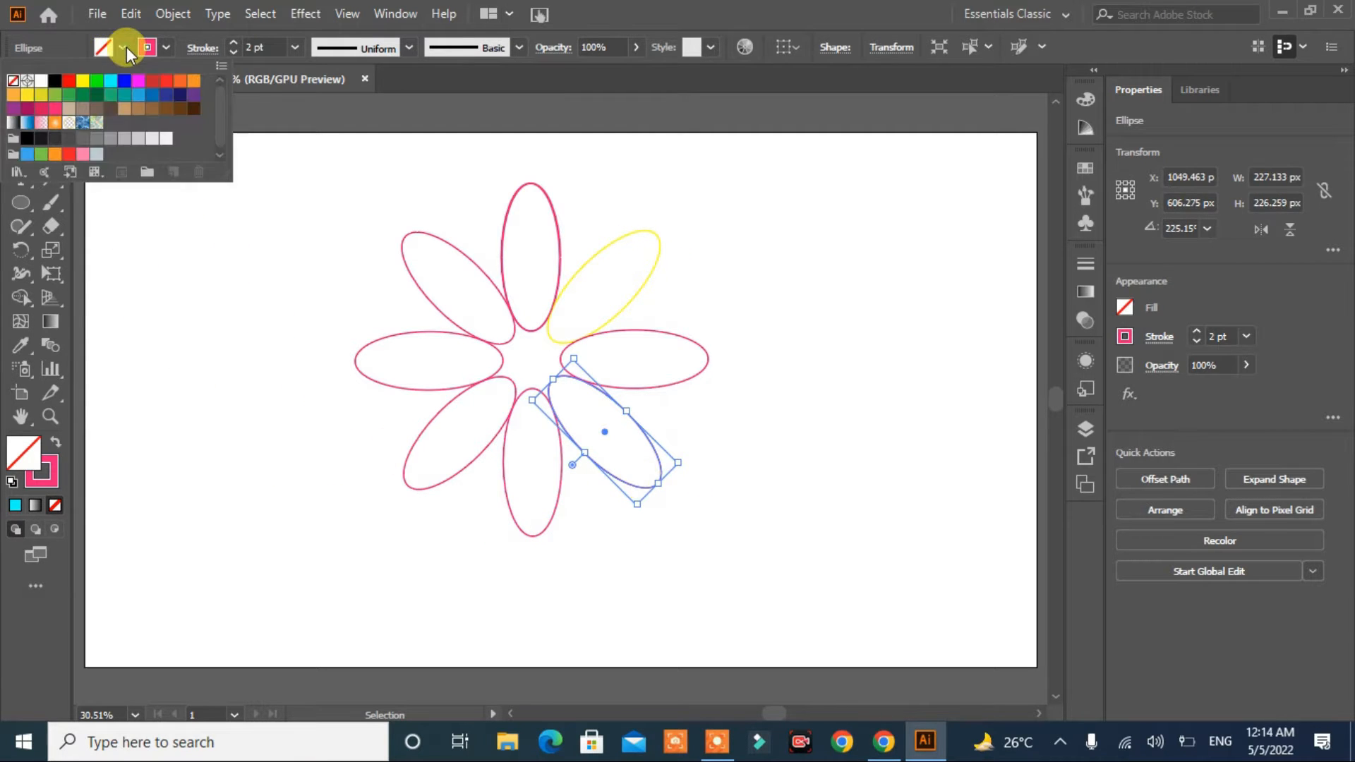
pyautogui.click(167, 49)
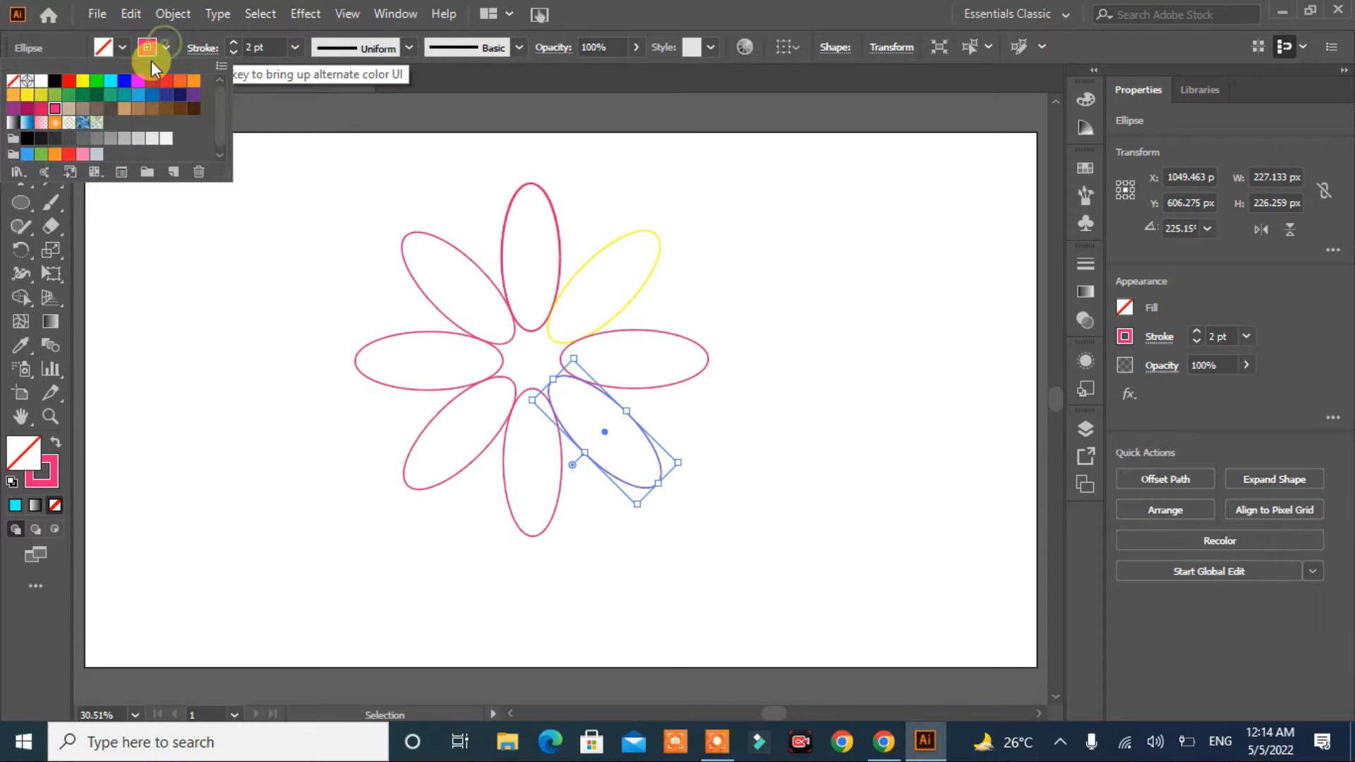
pyautogui.click(83, 81)
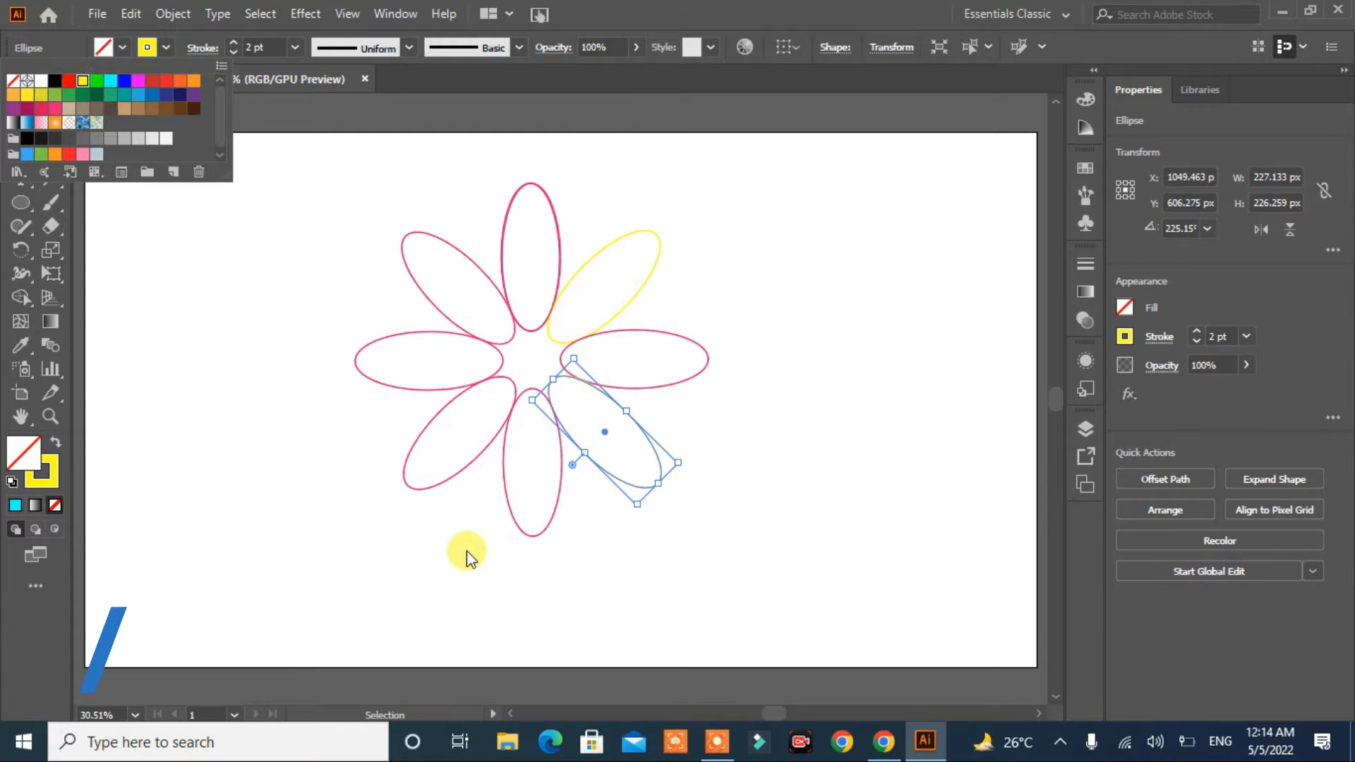
# Change the stroke of the flower's lower-left petal to yellow and deselect it
pyautogui.click(431, 488)
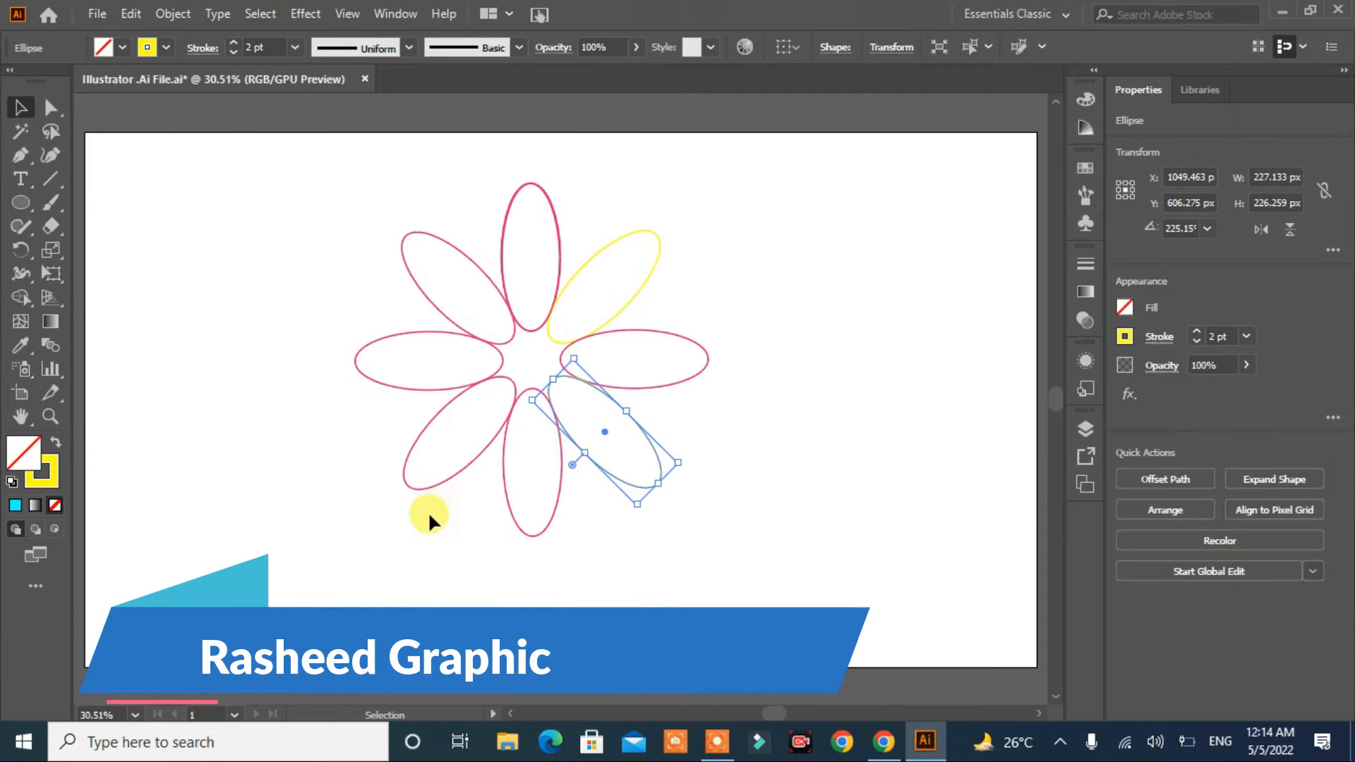
pyautogui.click(428, 510)
pyautogui.click(424, 489)
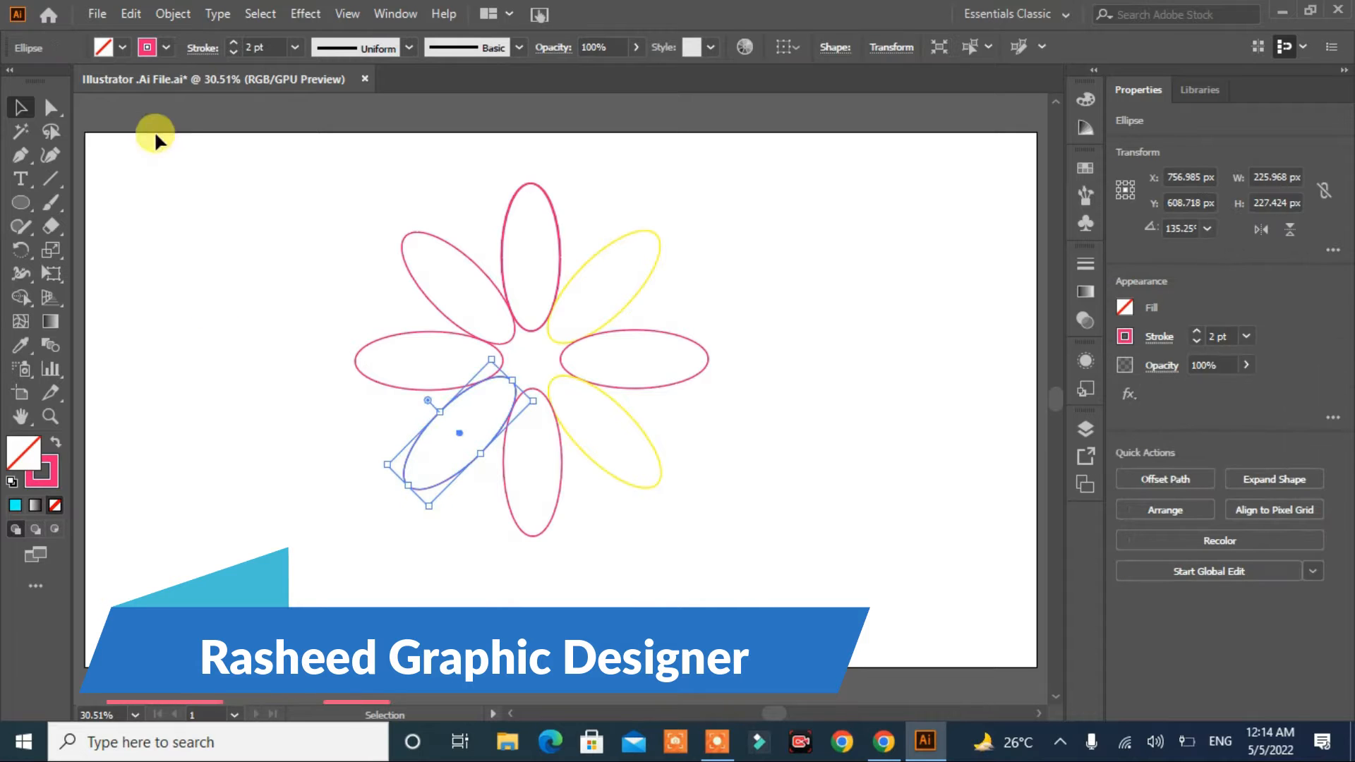
pyautogui.click(166, 49)
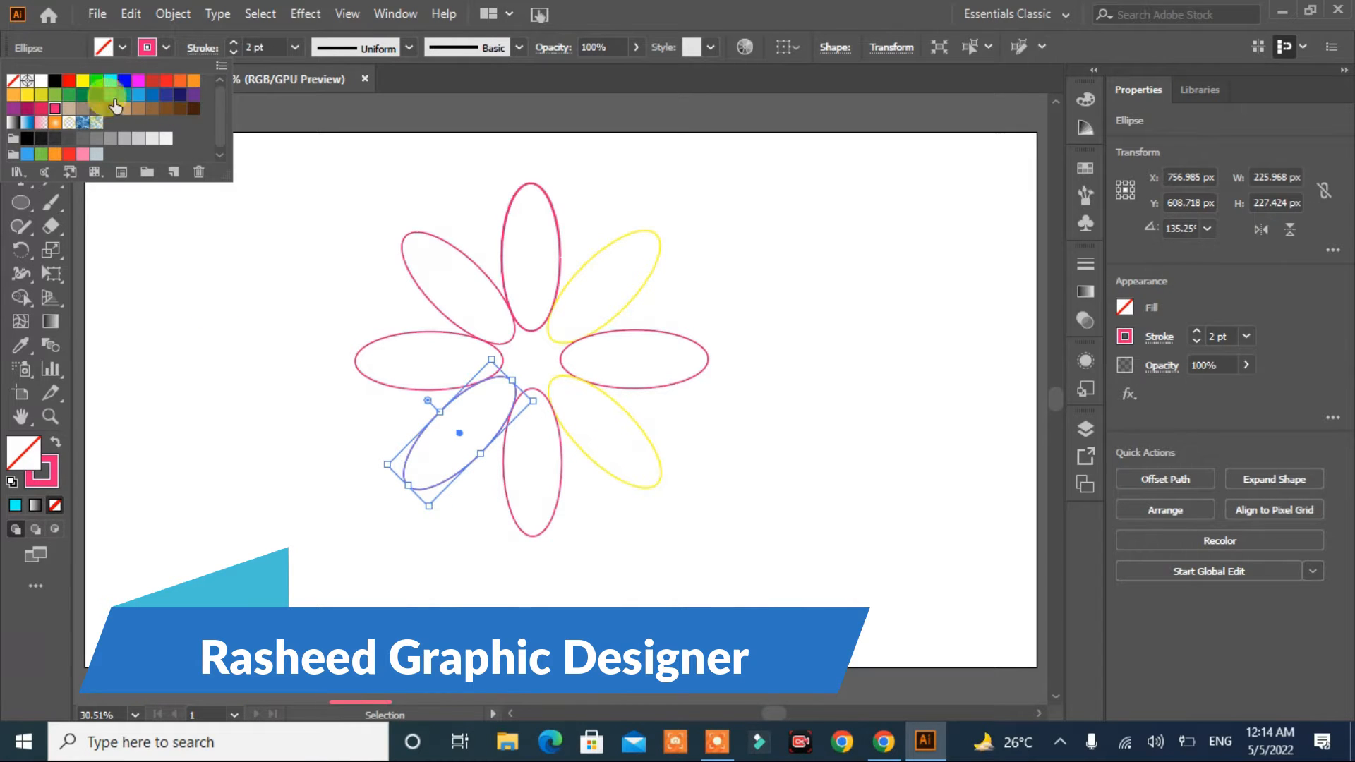
pyautogui.click(83, 81)
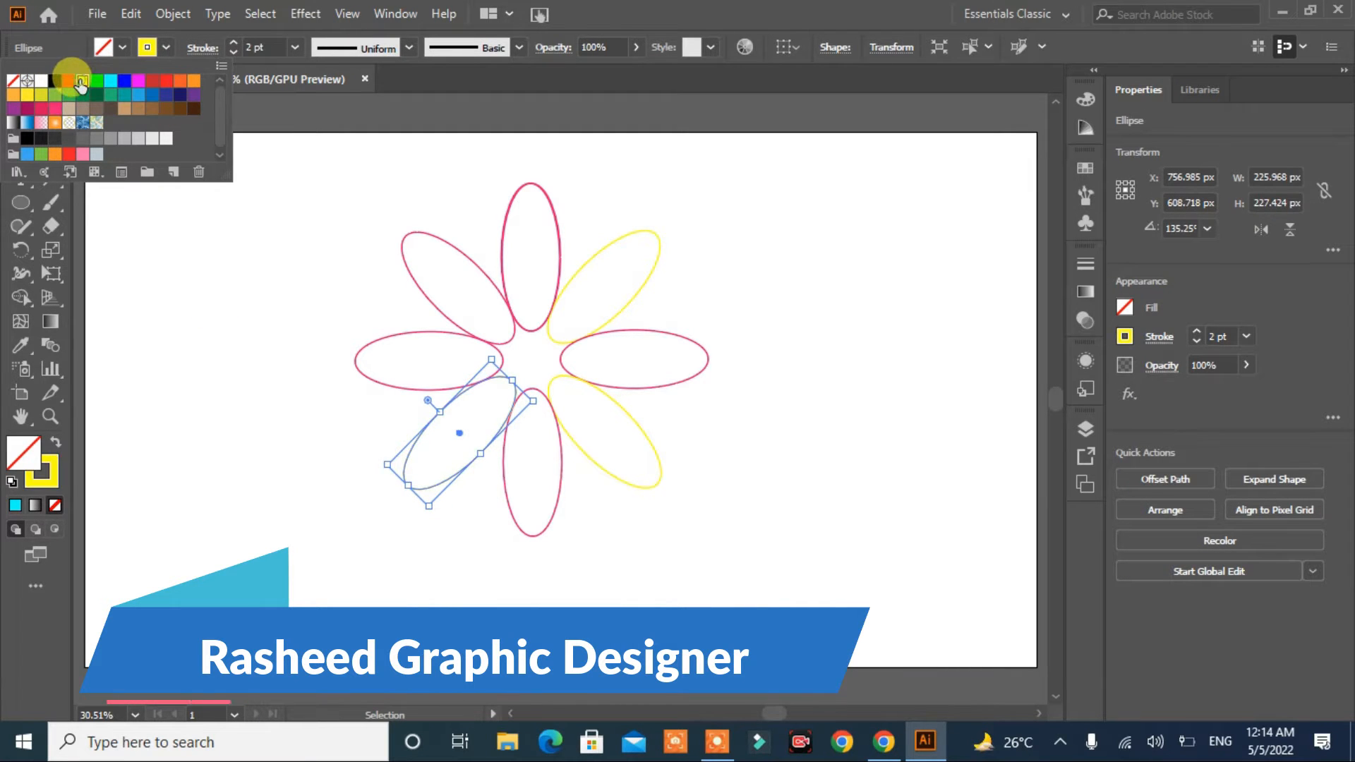
pyautogui.click(282, 473)
pyautogui.click(282, 473)
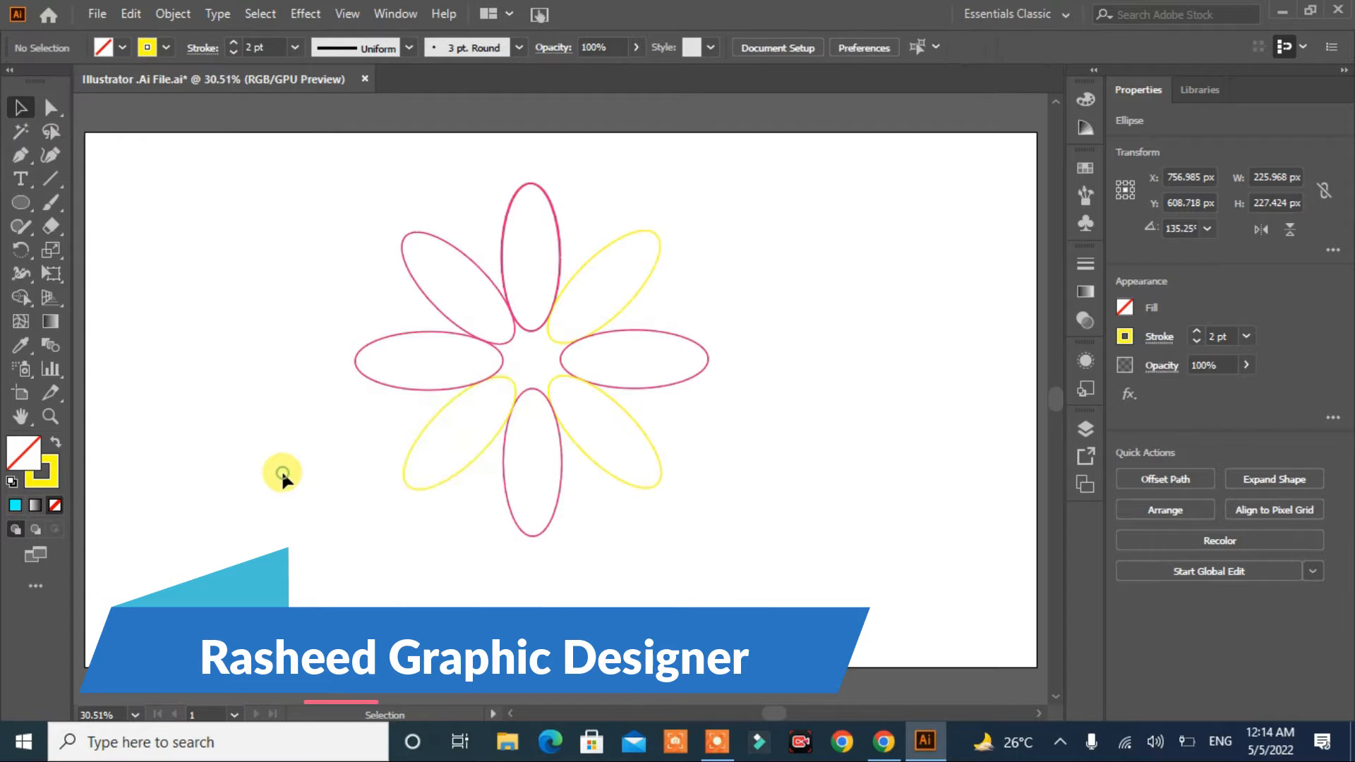
# Change the stroke of the flower's upper-left petal to yellow and deselect it
pyautogui.click(405, 255)
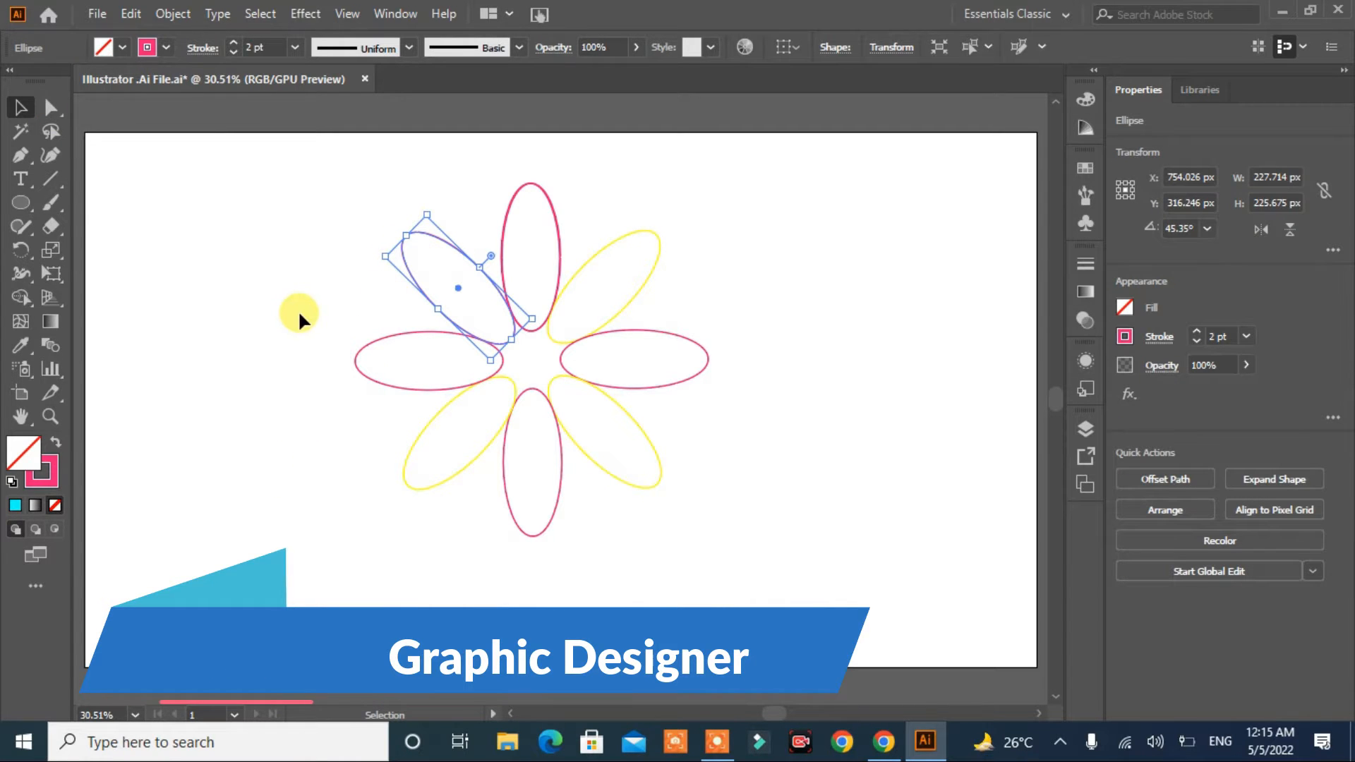
pyautogui.click(164, 46)
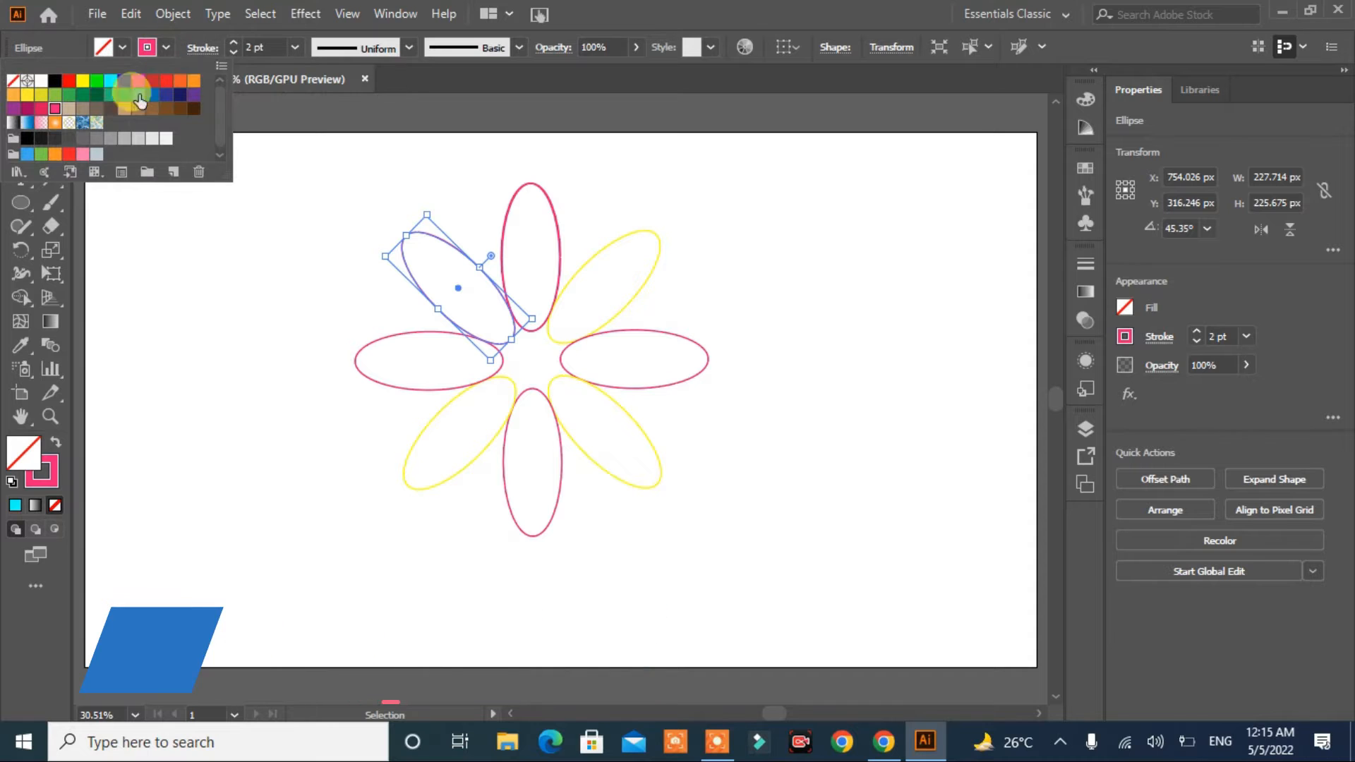
pyautogui.click(83, 82)
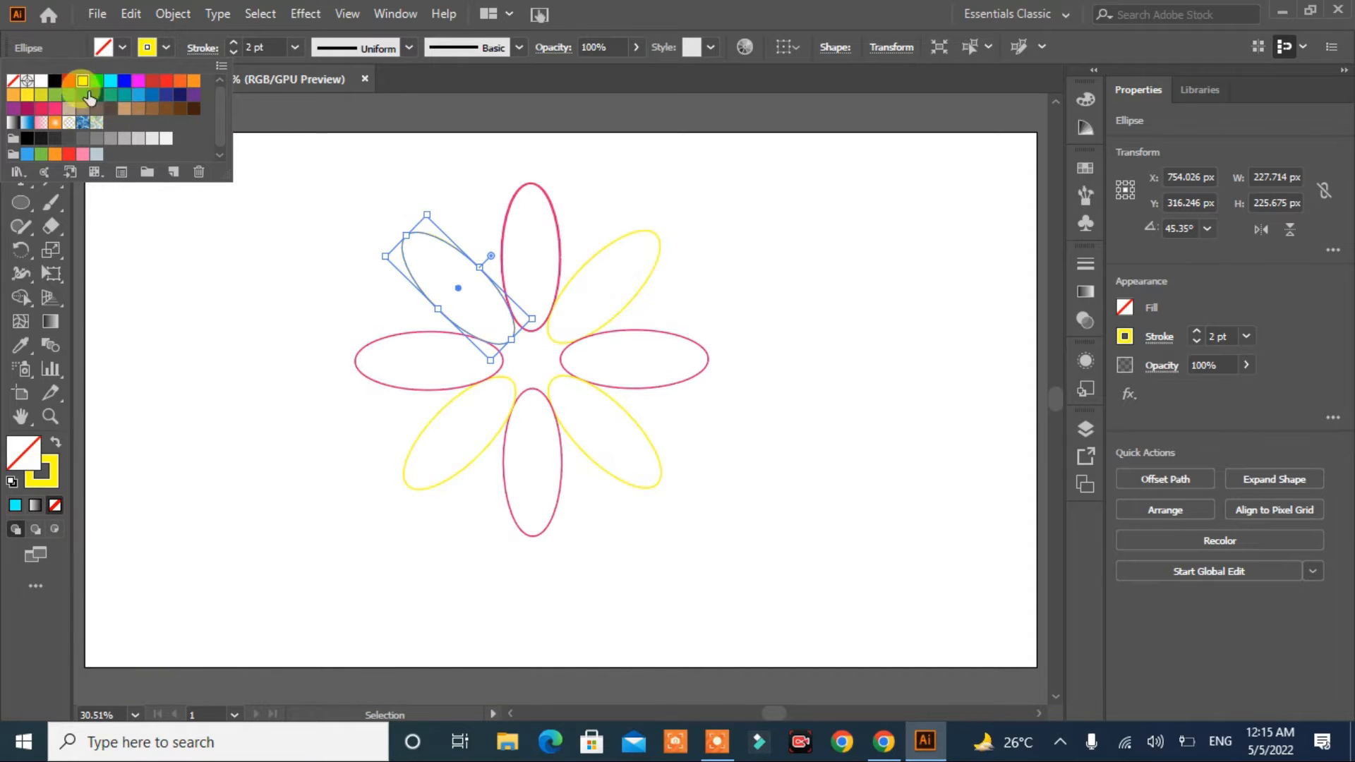
pyautogui.click(219, 326)
pyautogui.click(218, 324)
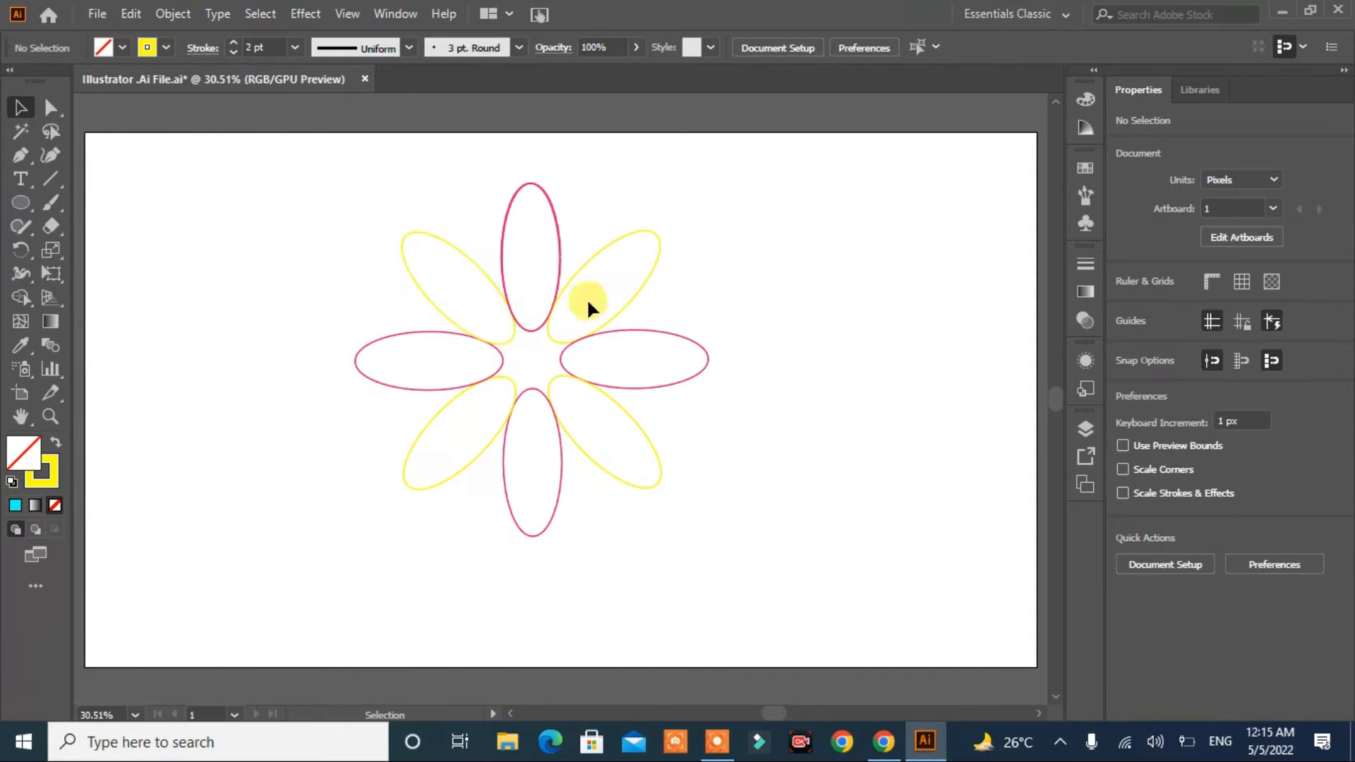
# Select all the petals of the flower and make a blend from them
pyautogui.moveTo(683, 202); pyautogui.dragTo(339, 486)
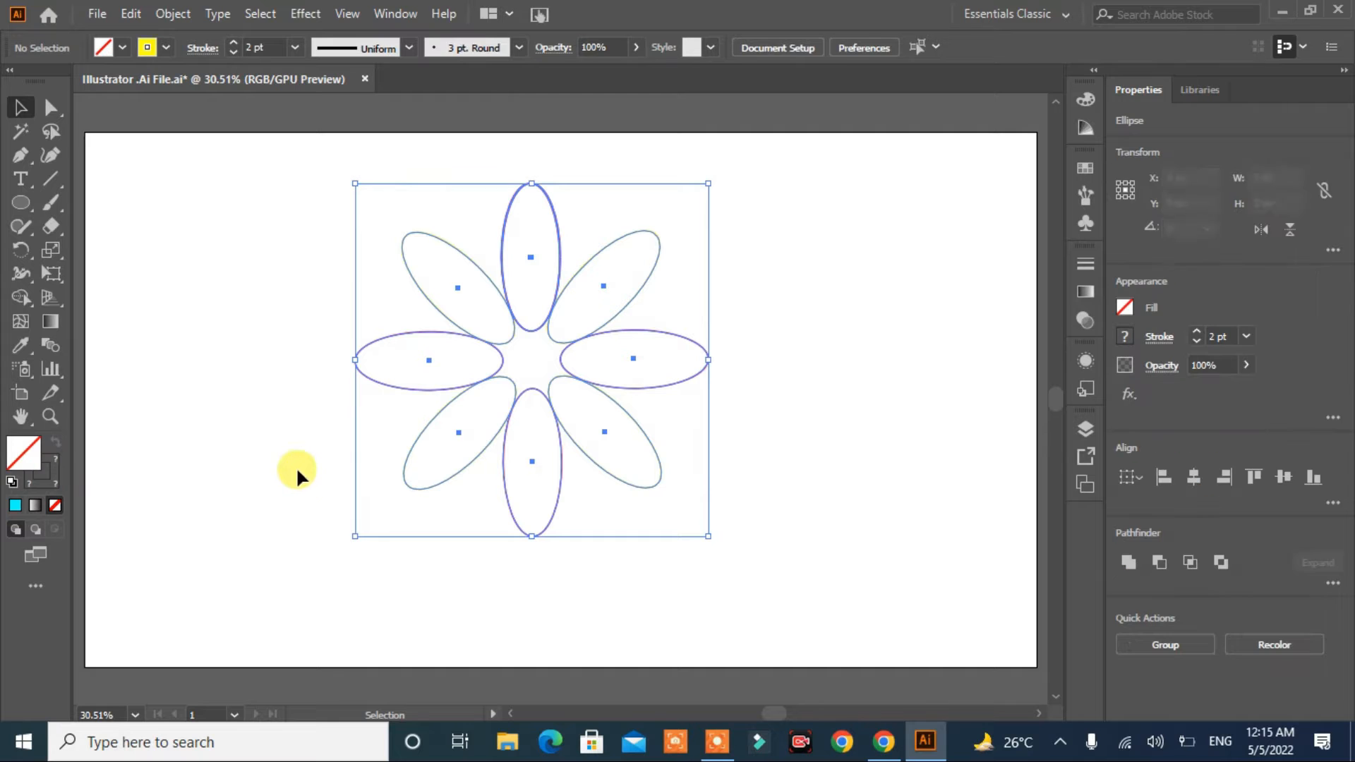
pyautogui.click(172, 15)
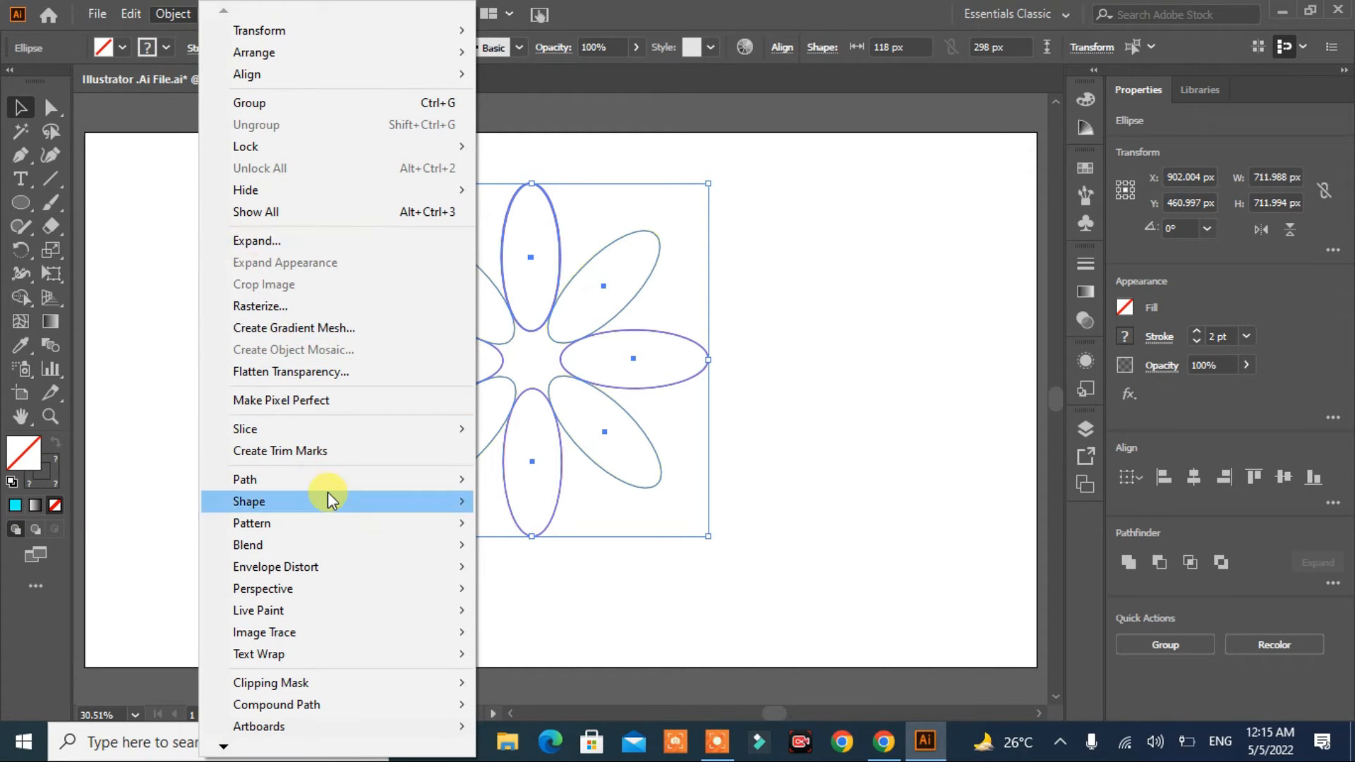
pyautogui.moveTo(334, 510)
pyautogui.moveTo(346, 543)
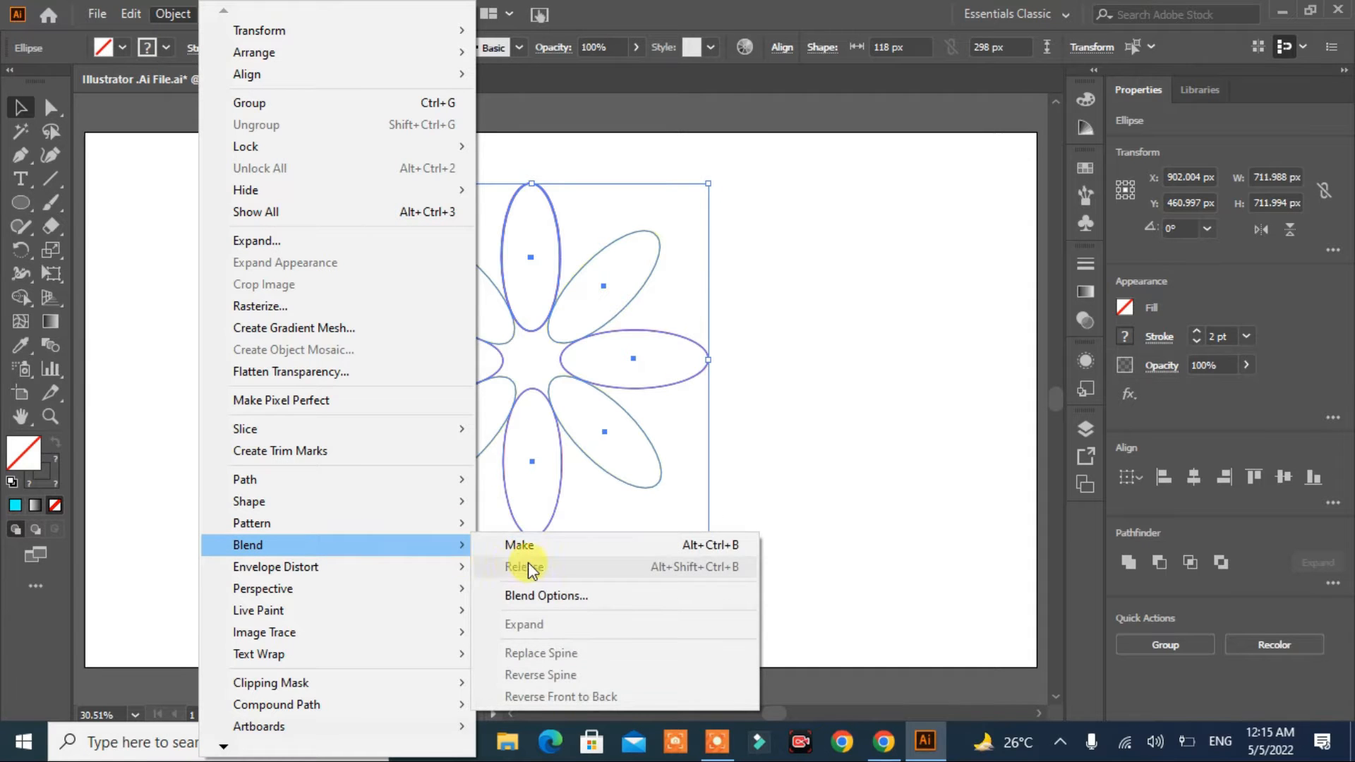
pyautogui.click(547, 549)
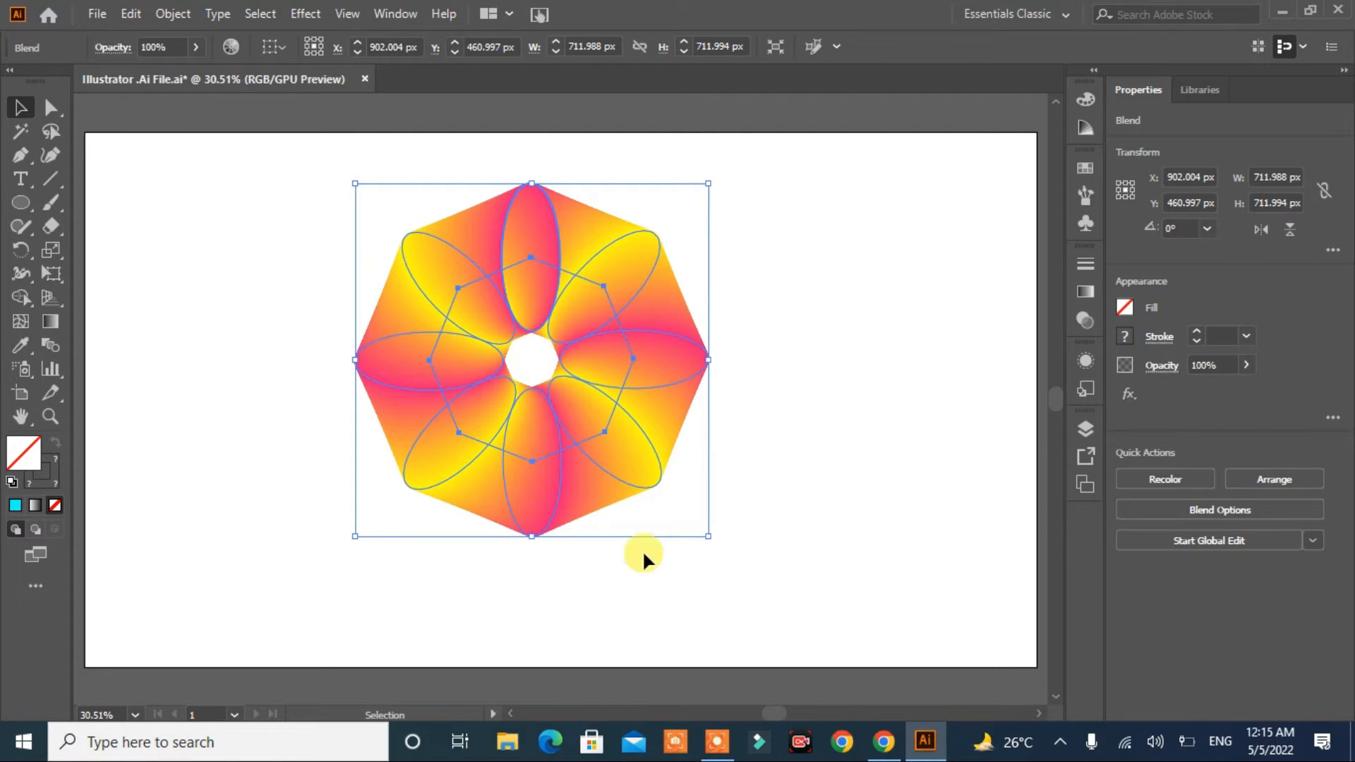
# Change the blend's spacing to Specified Steps with 40 steps, with the preview turned on
pyautogui.doubleClick(58, 348)
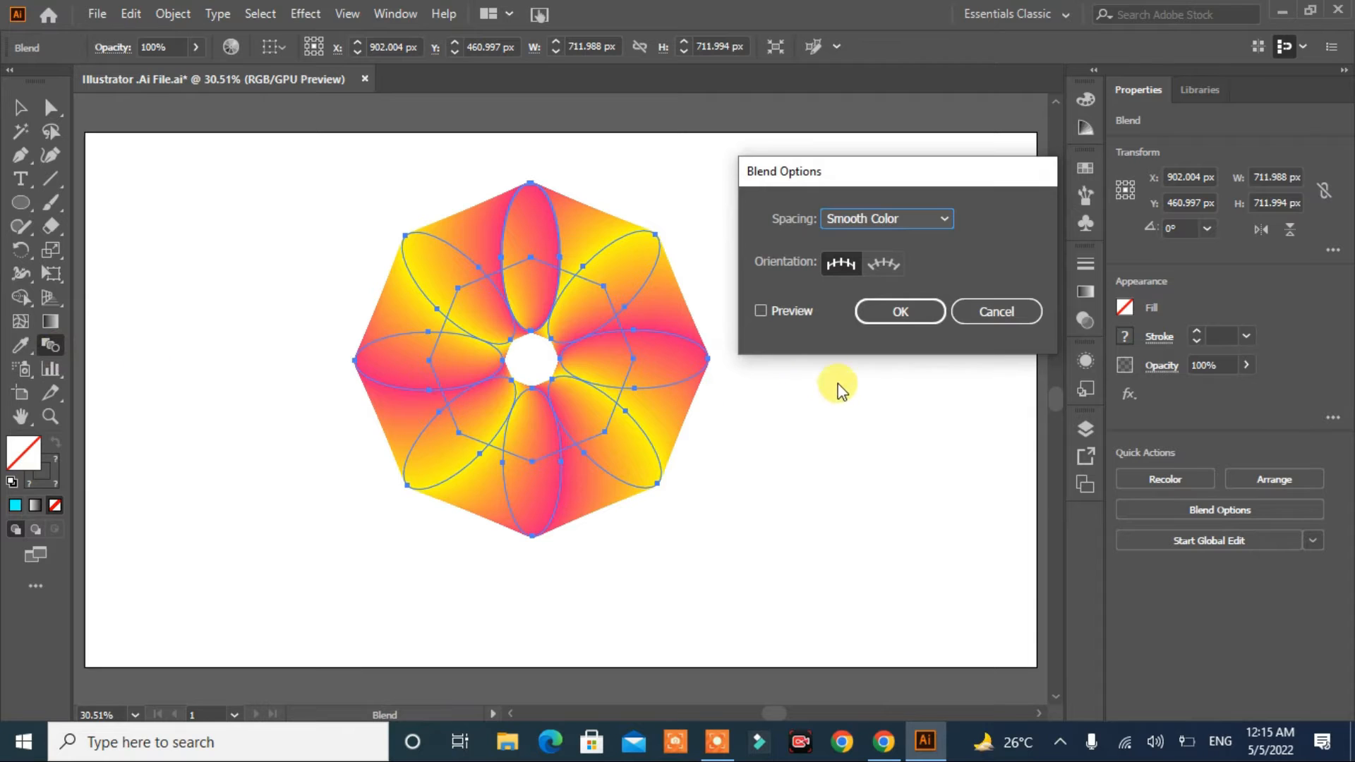
pyautogui.click(944, 223)
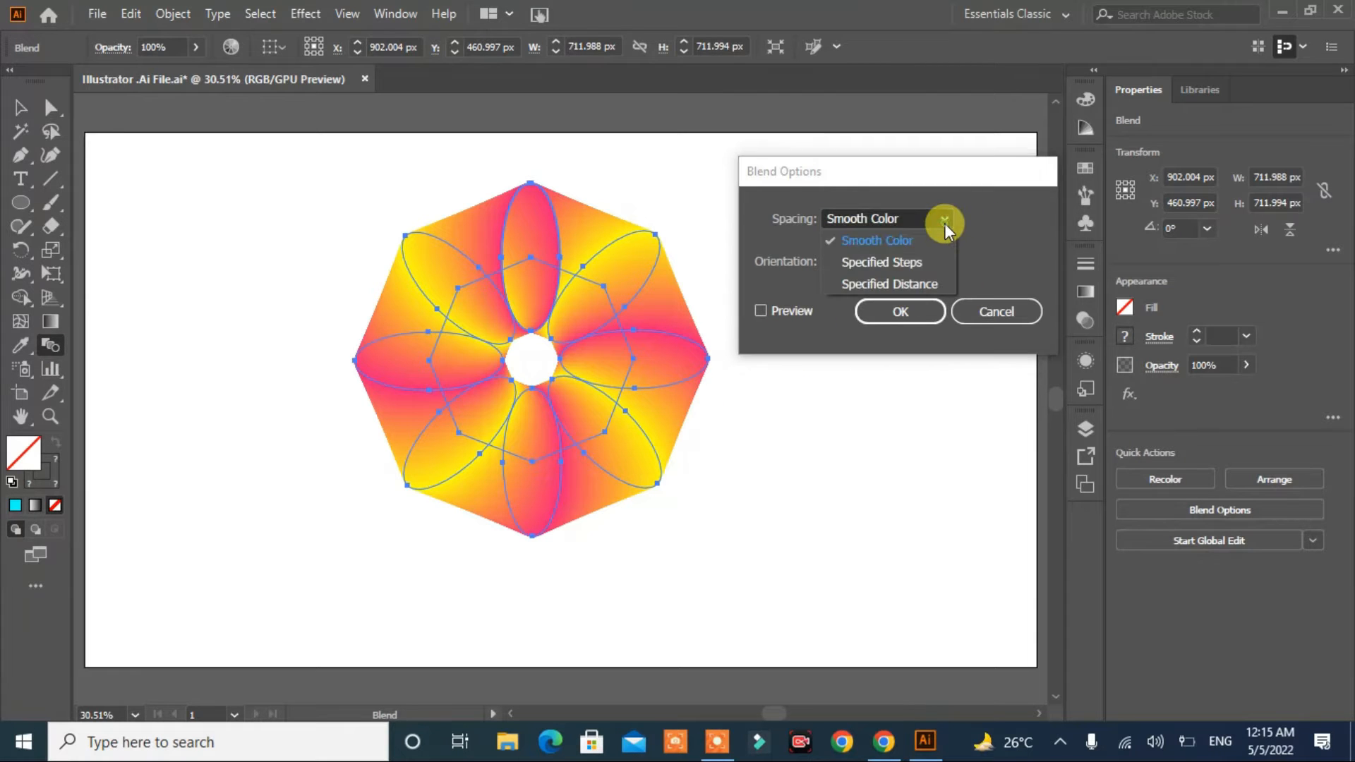
pyautogui.click(908, 262)
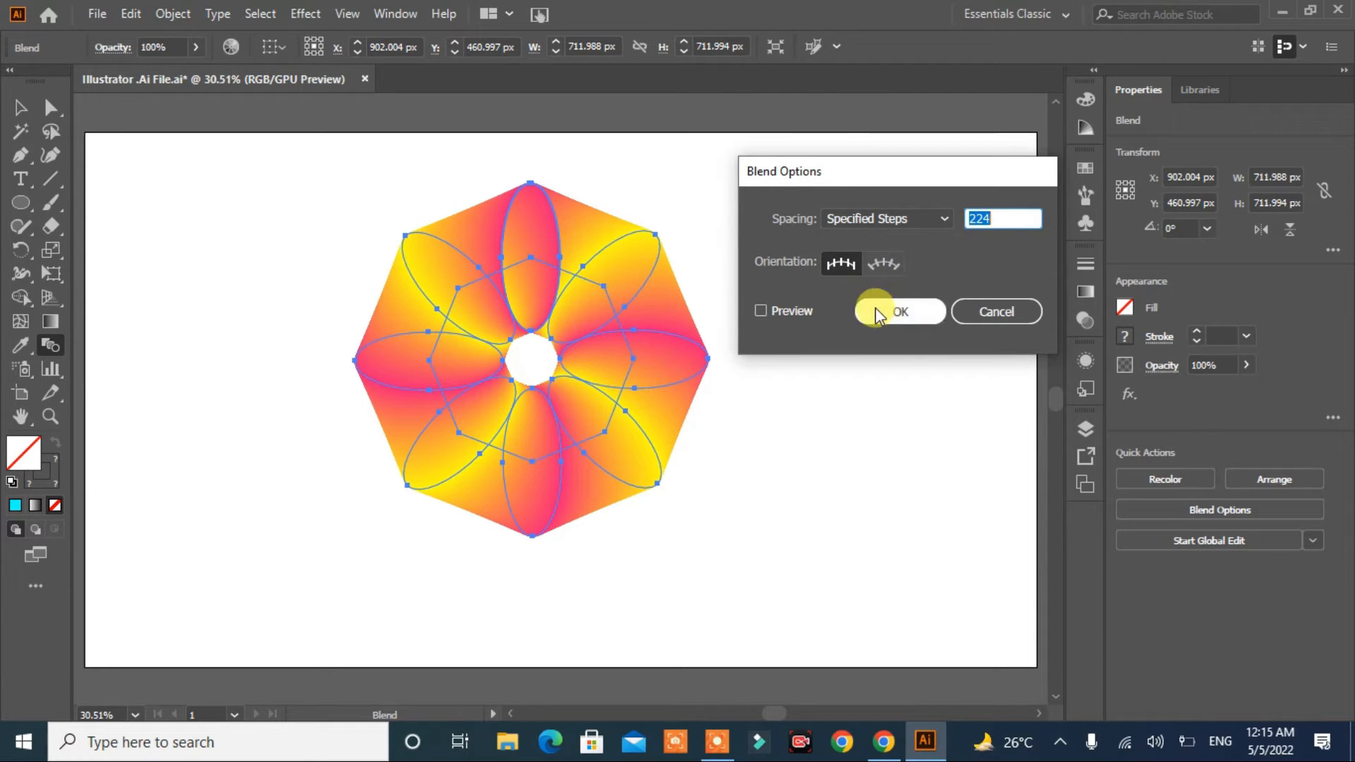
pyautogui.click(763, 314)
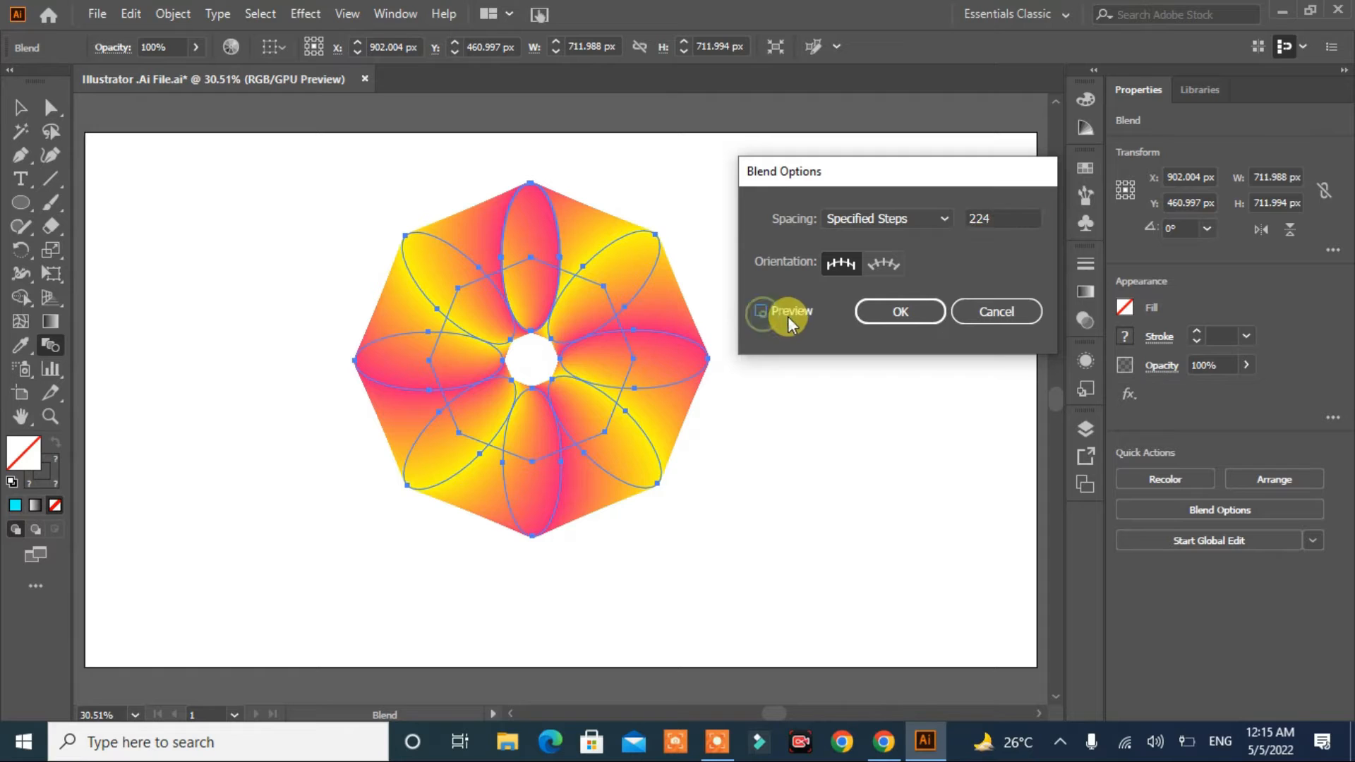
pyautogui.moveTo(1003, 216); pyautogui.dragTo(959, 226)
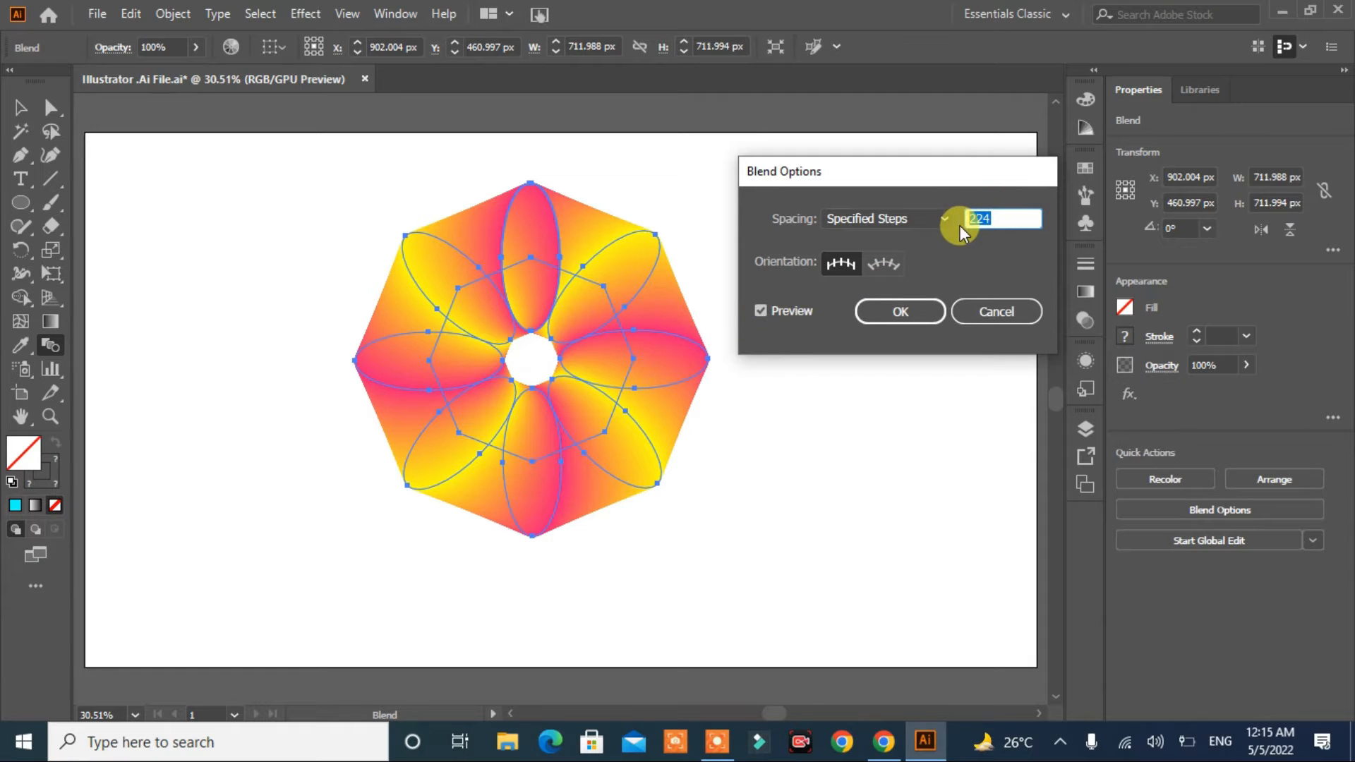
pyautogui.write('40')
pyautogui.click(907, 312)
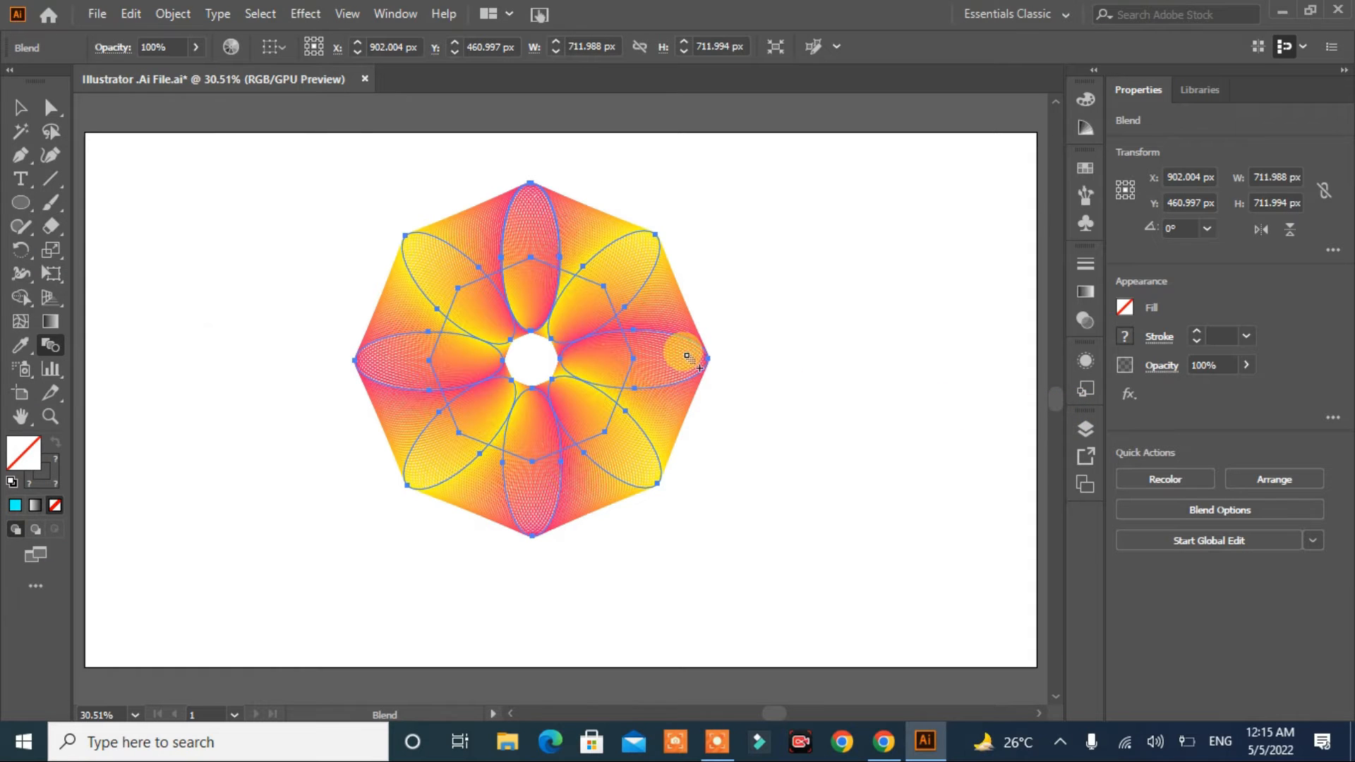
# Reduce the blend's specified steps to 22 with the preview turned on, and deselect the artwork
pyautogui.doubleClick(50, 344)
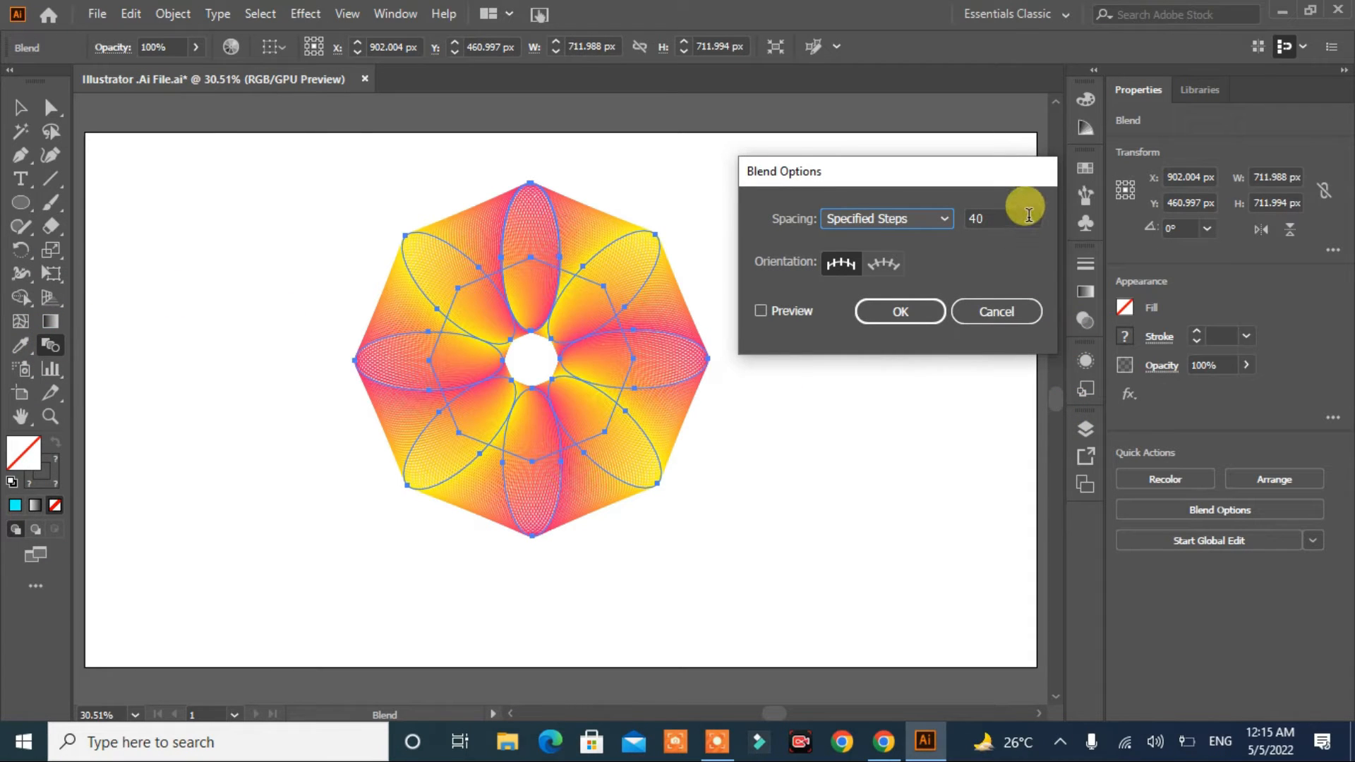
pyautogui.click(786, 312)
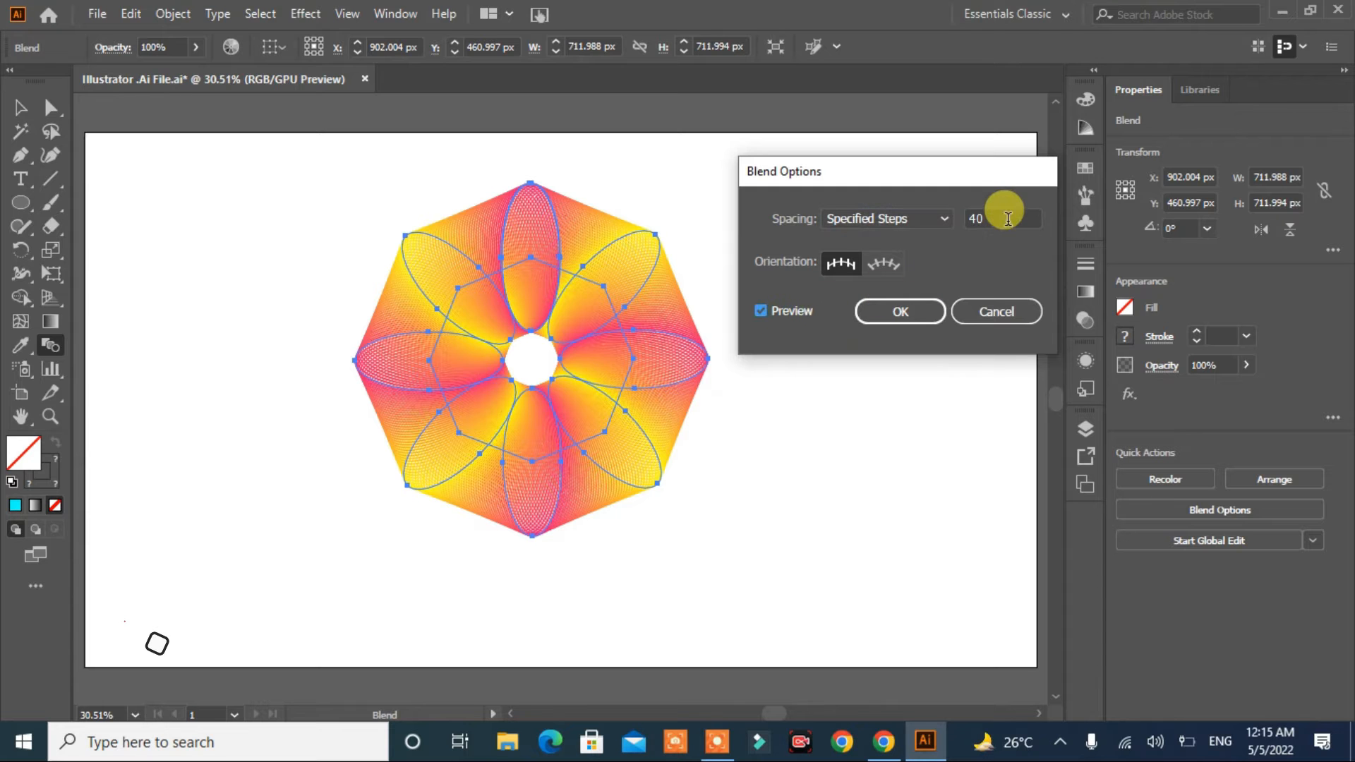
pyautogui.scroll(-11, 1007, 219)
pyautogui.scroll(-10, 1010, 220)
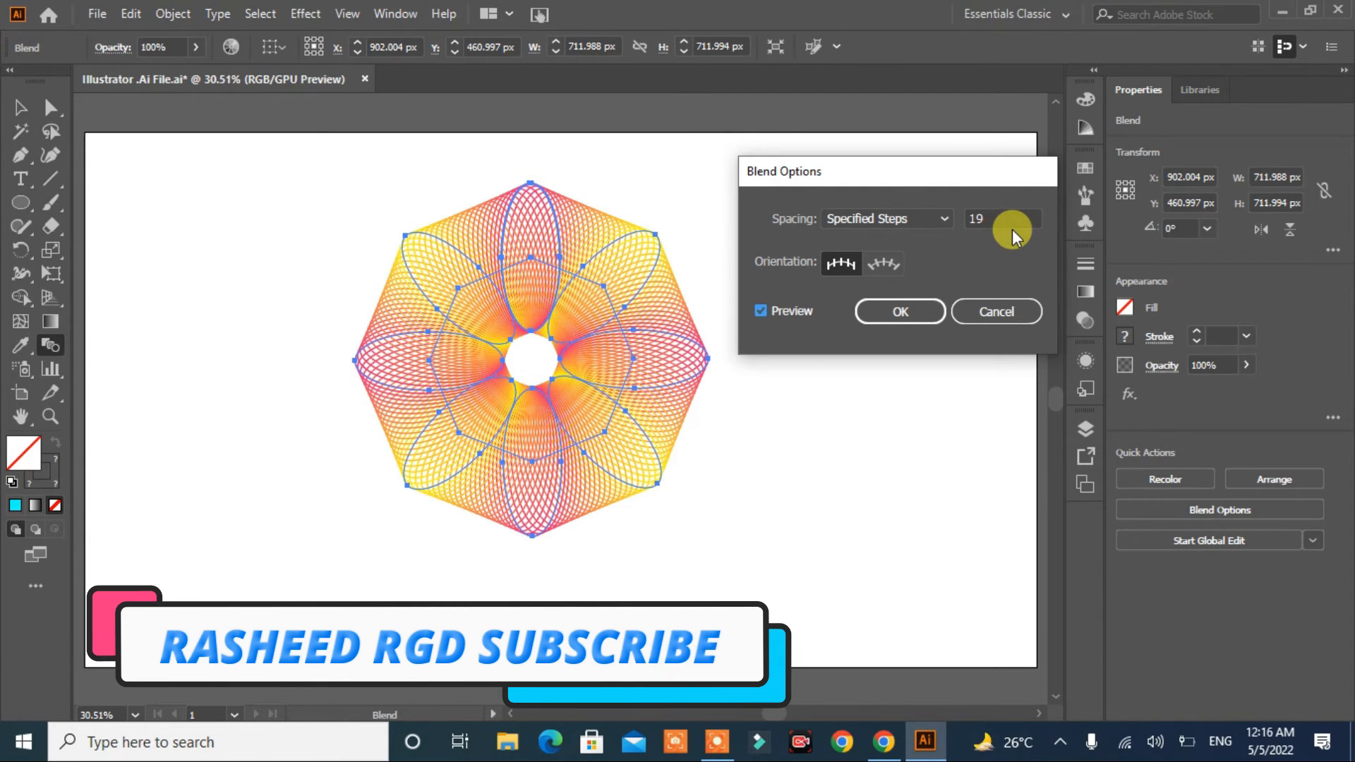
pyautogui.scroll(-2, 1012, 218)
pyautogui.scroll(2, 1012, 217)
pyautogui.scroll(3, 1012, 217)
pyautogui.scroll(-1, 1012, 217)
pyautogui.scroll(1, 1012, 217)
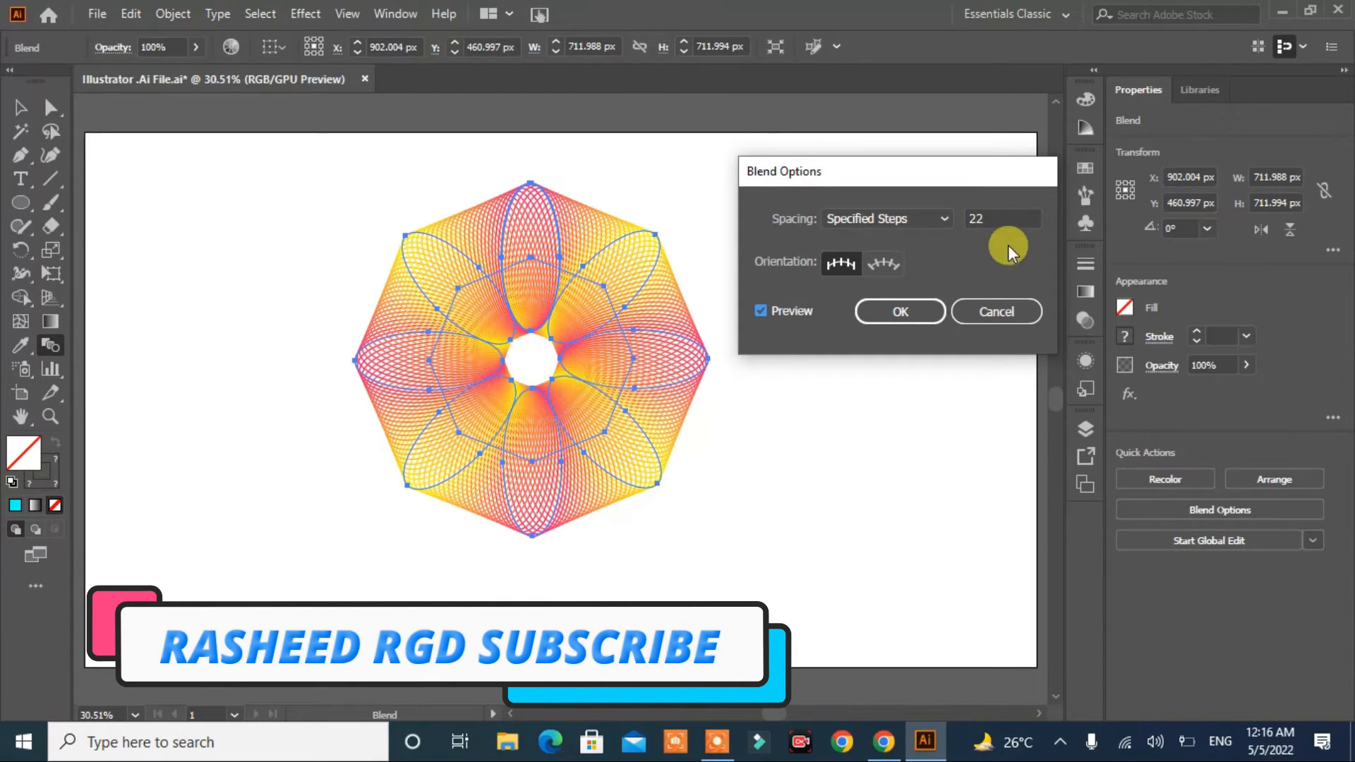
pyautogui.click(911, 311)
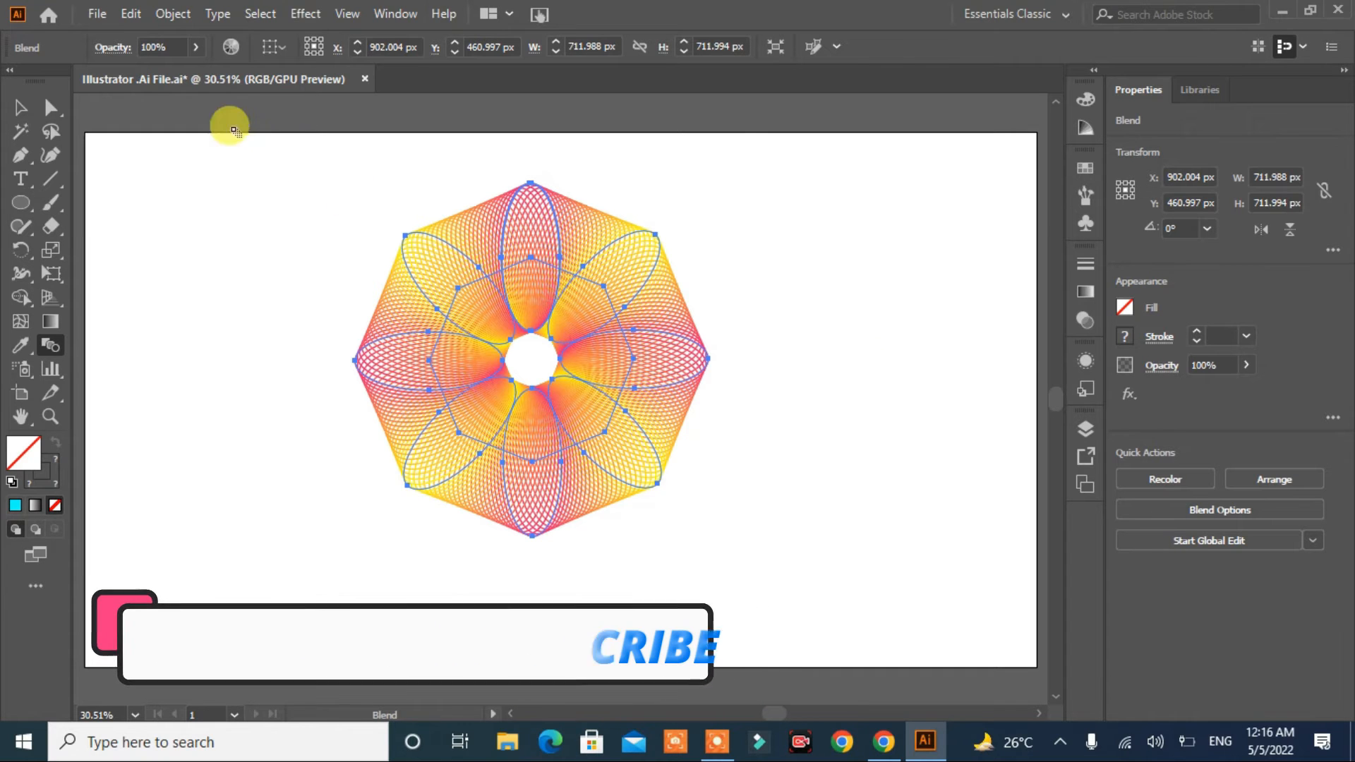
pyautogui.click(21, 108)
pyautogui.click(236, 349)
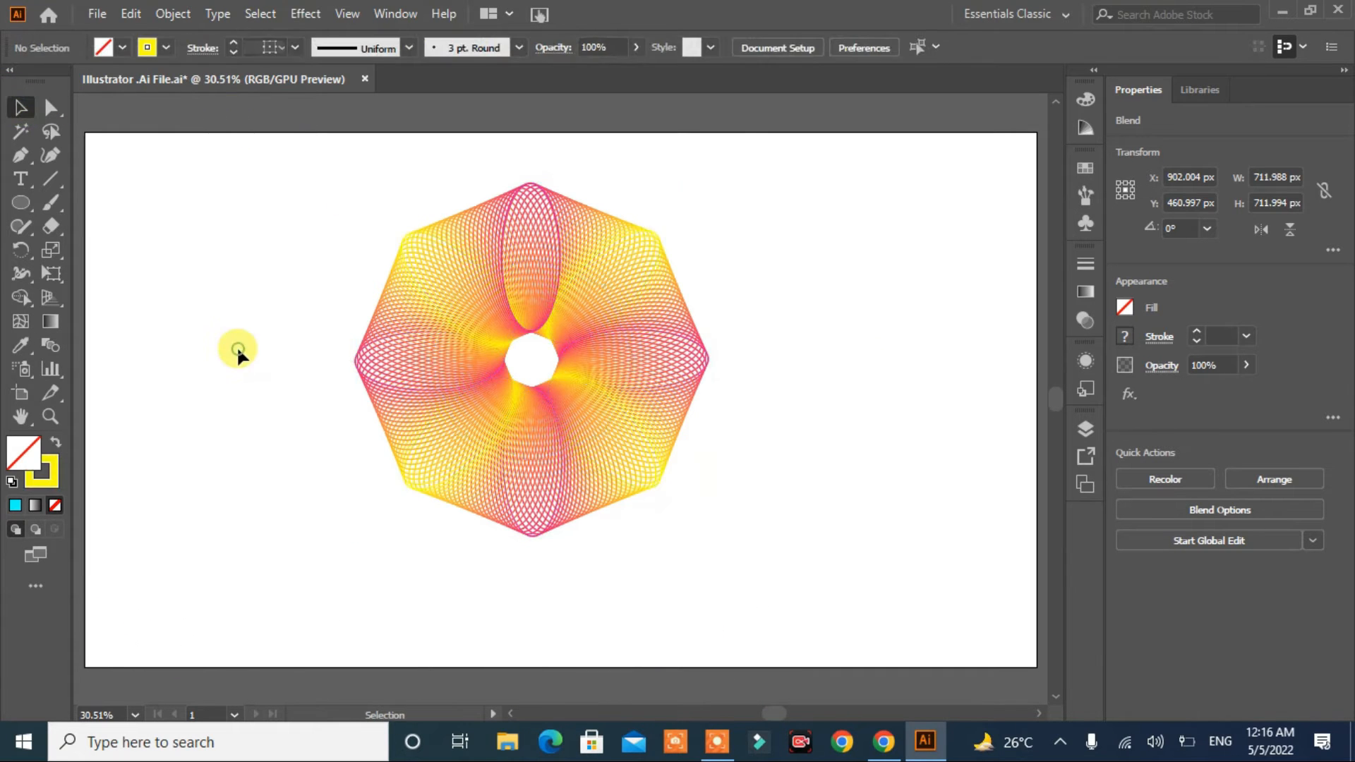
# Move the blended flower to about X 988, Y 539 px and enlarge it proportionally from its centre to nearly the artboard's height
pyautogui.moveTo(617, 397); pyautogui.dragTo(658, 433)
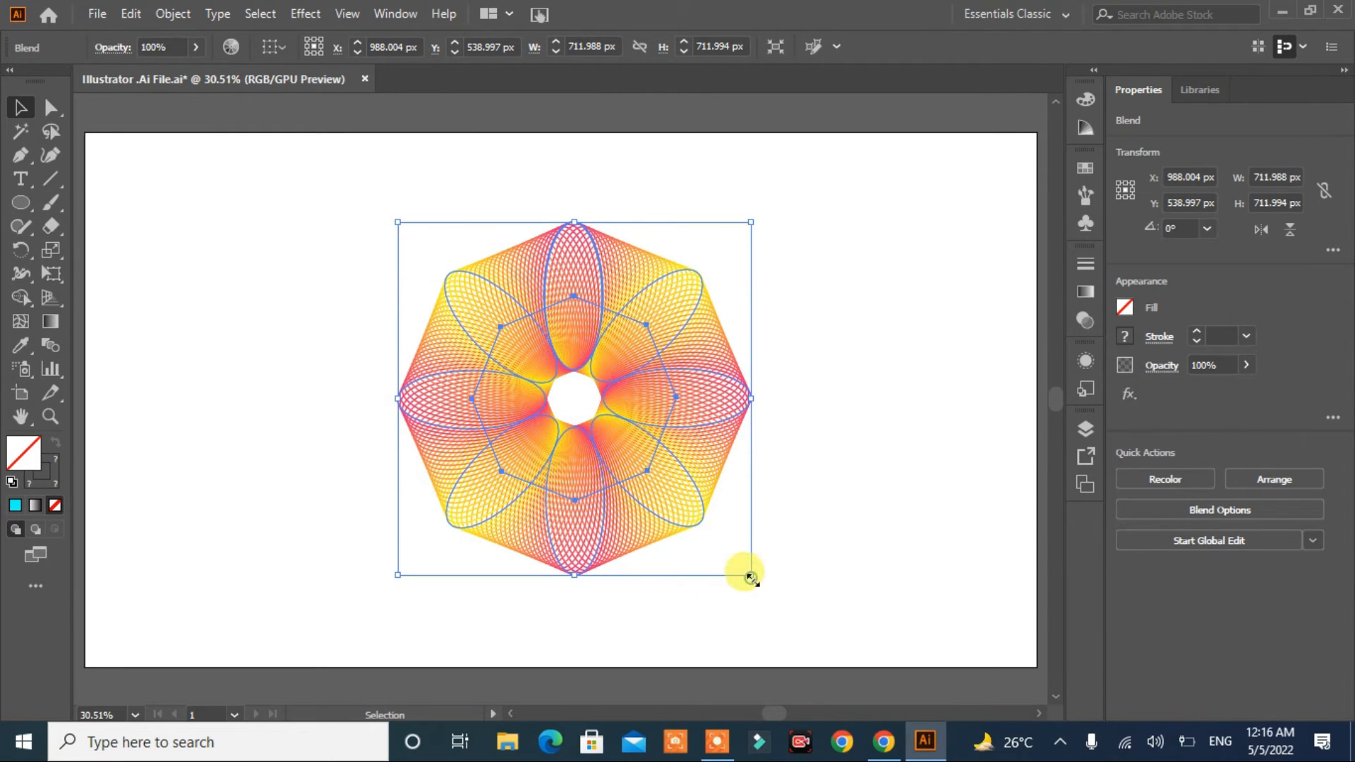
pyautogui.moveTo(751, 576); pyautogui.dragTo(853, 647)
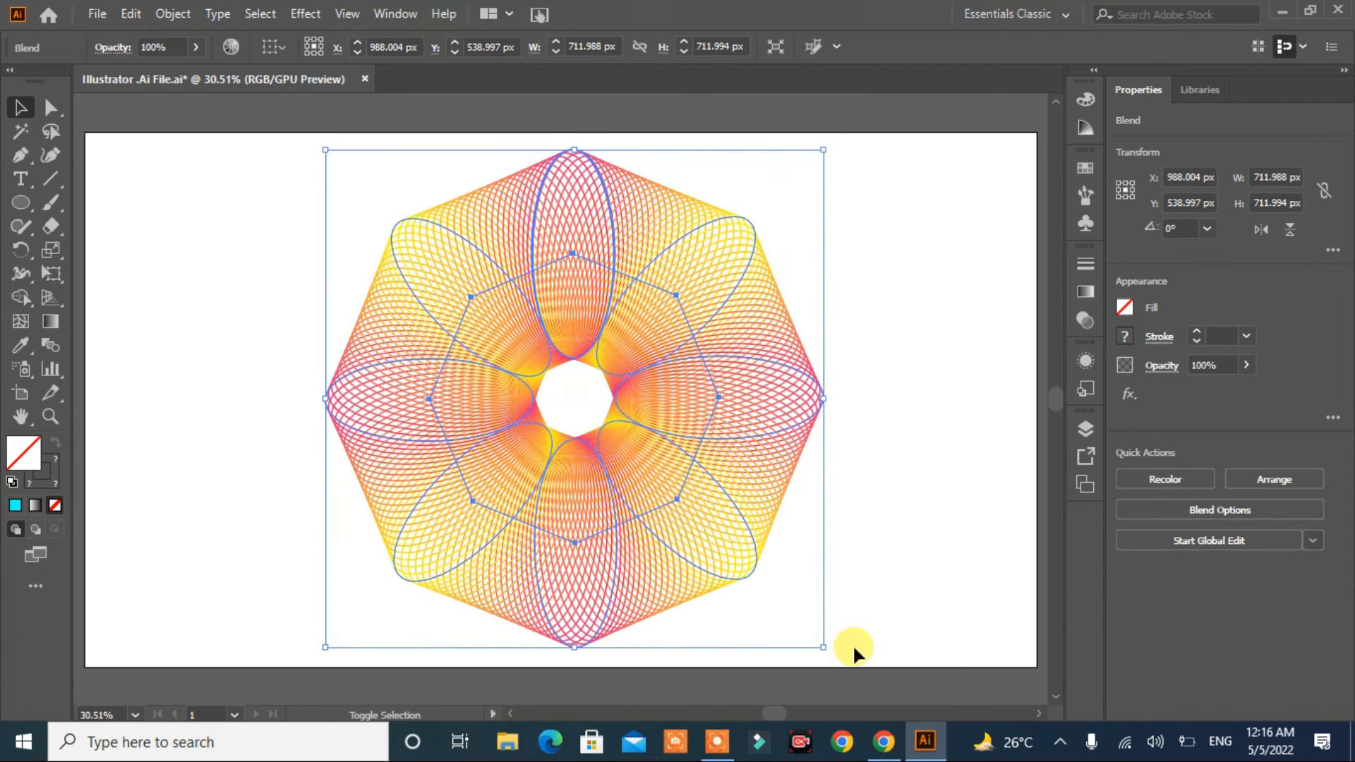
pyautogui.click(887, 534)
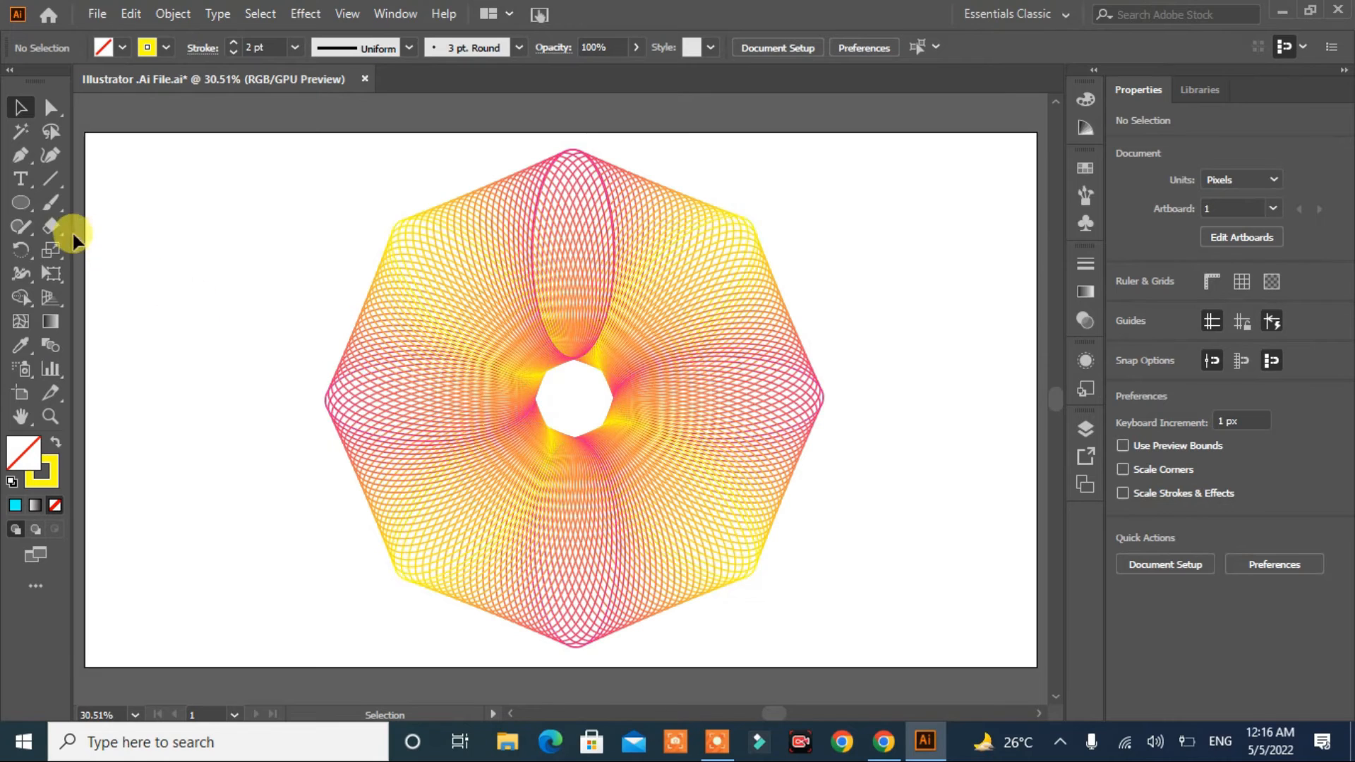
# Draw a rectangle about 426 by 499 px from the artboard's upper-left corner and fill it with black
pyautogui.click(23, 197)
pyautogui.click(73, 203)
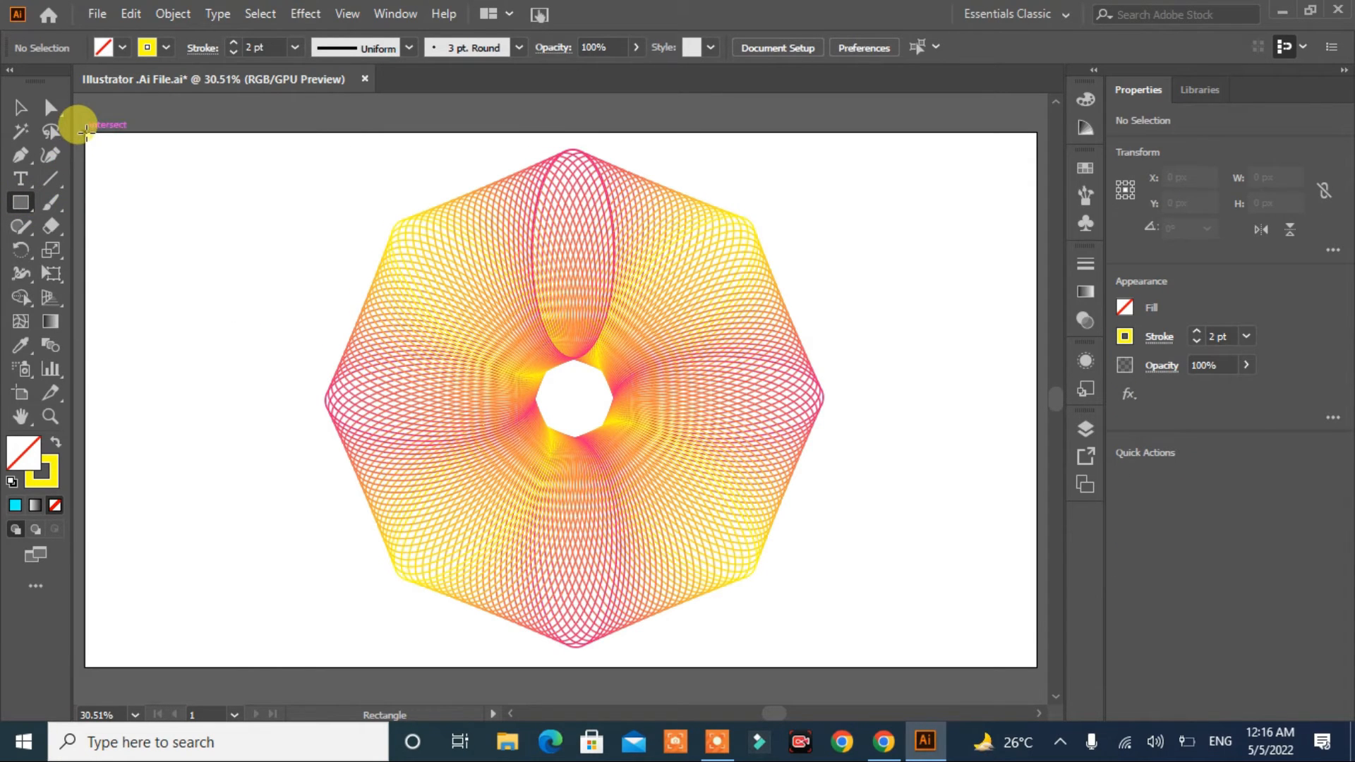
pyautogui.moveTo(84, 132)
pyautogui.mouseDown()
pyautogui.moveTo(112, 211)
pyautogui.moveTo(223, 354)
pyautogui.moveTo(295, 379)
pyautogui.mouseUp()
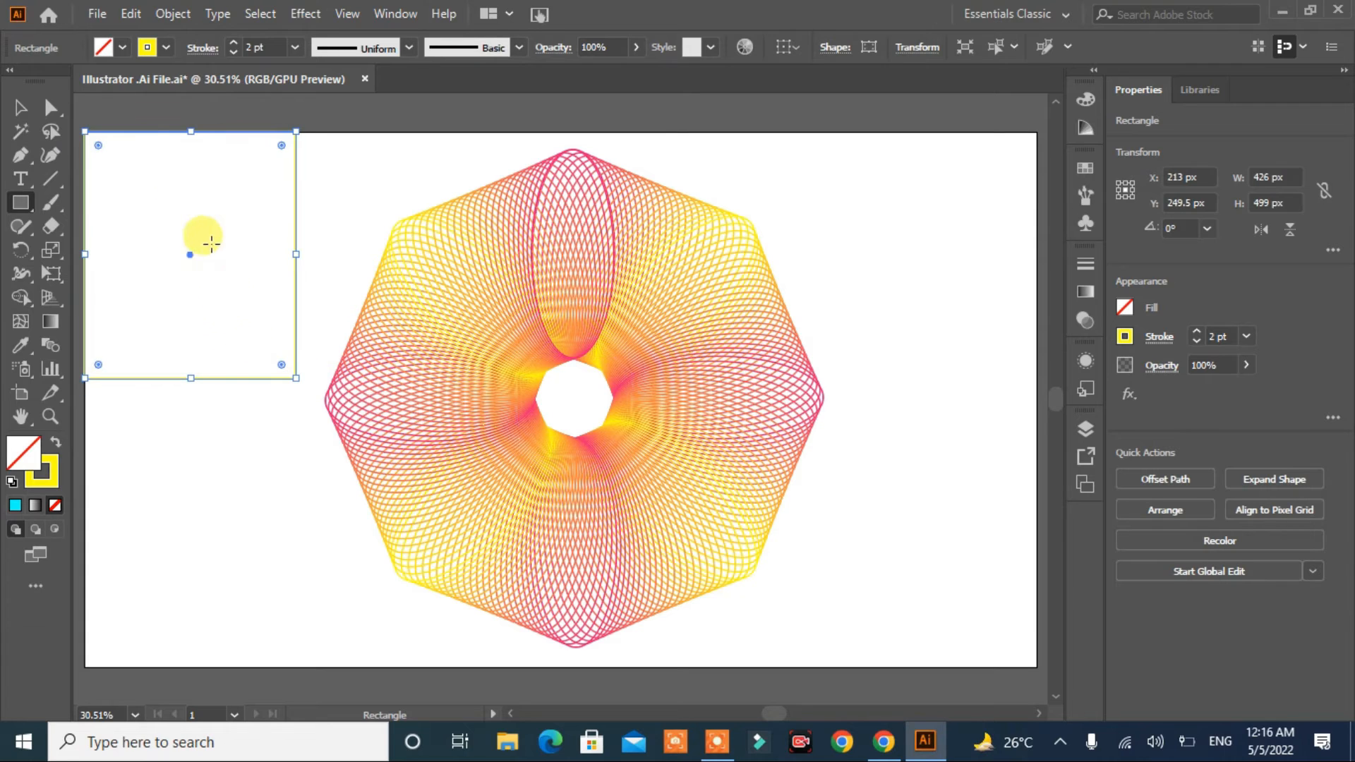
pyautogui.click(116, 47)
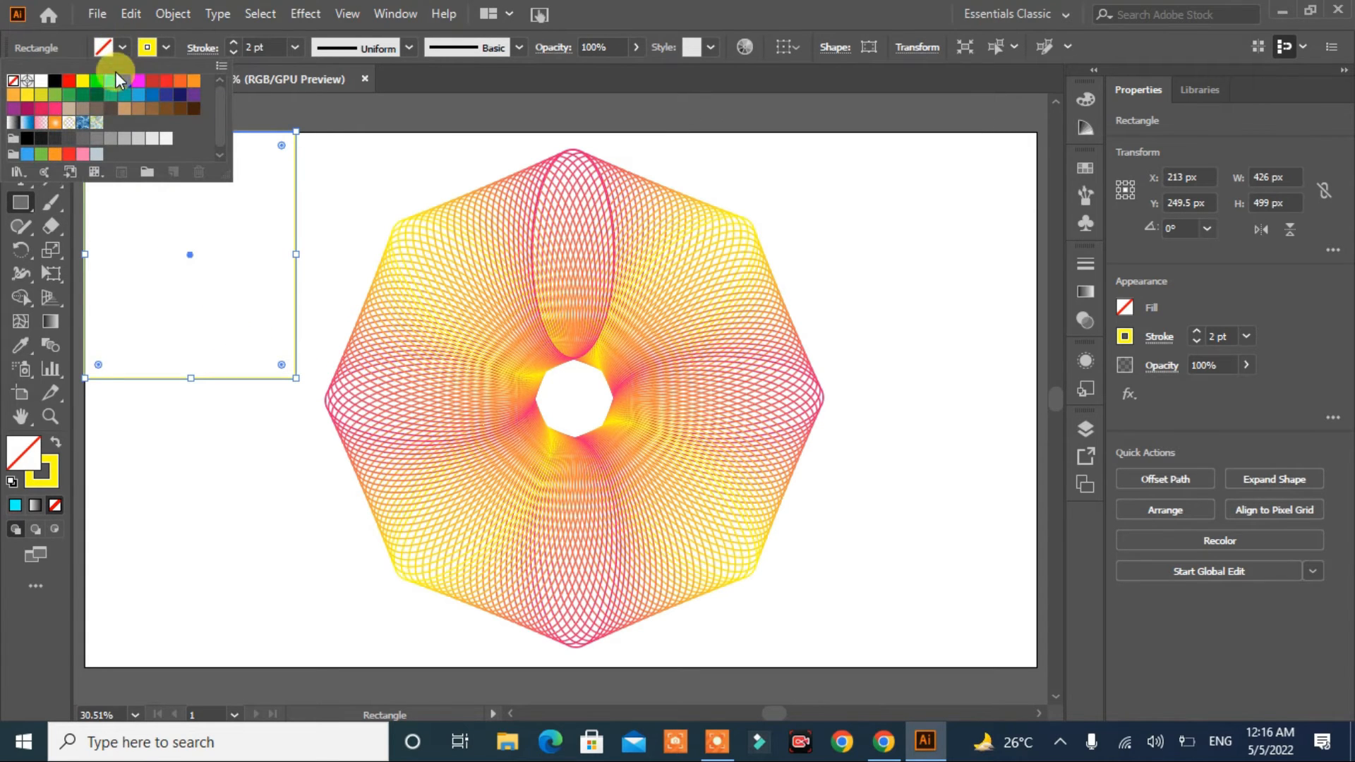
pyautogui.click(56, 82)
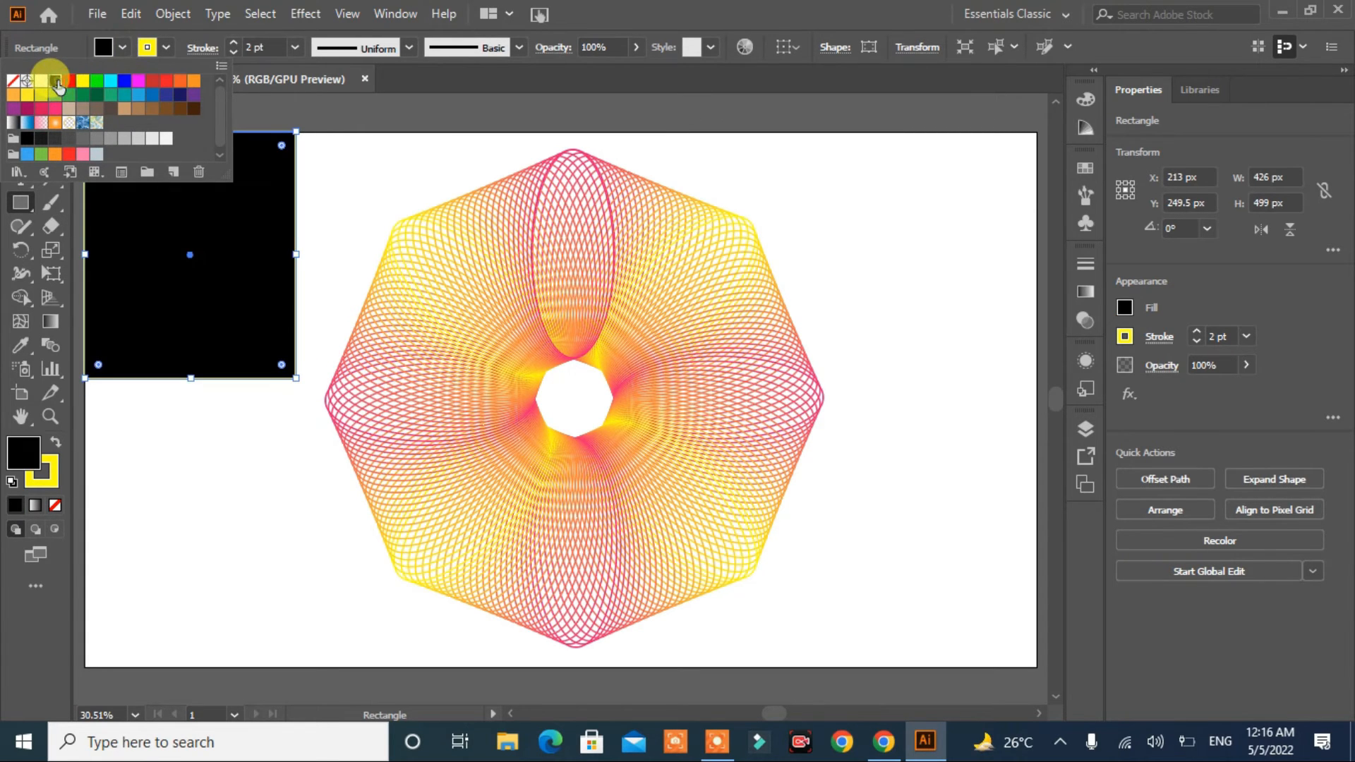
# Send the black rectangle behind the flower and enlarge it to about 1910 by 1080 px as a background
pyautogui.rightClick(203, 312)
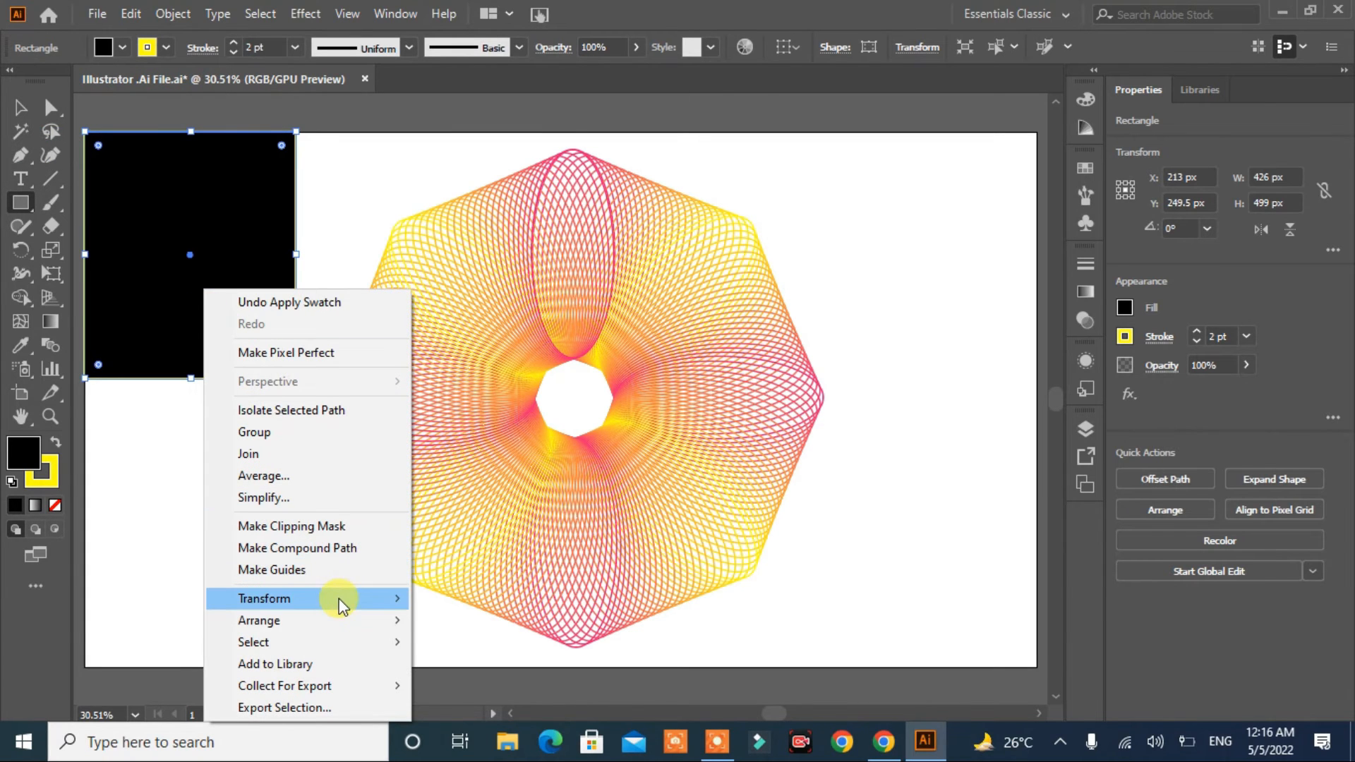
pyautogui.moveTo(381, 620)
pyautogui.click(520, 695)
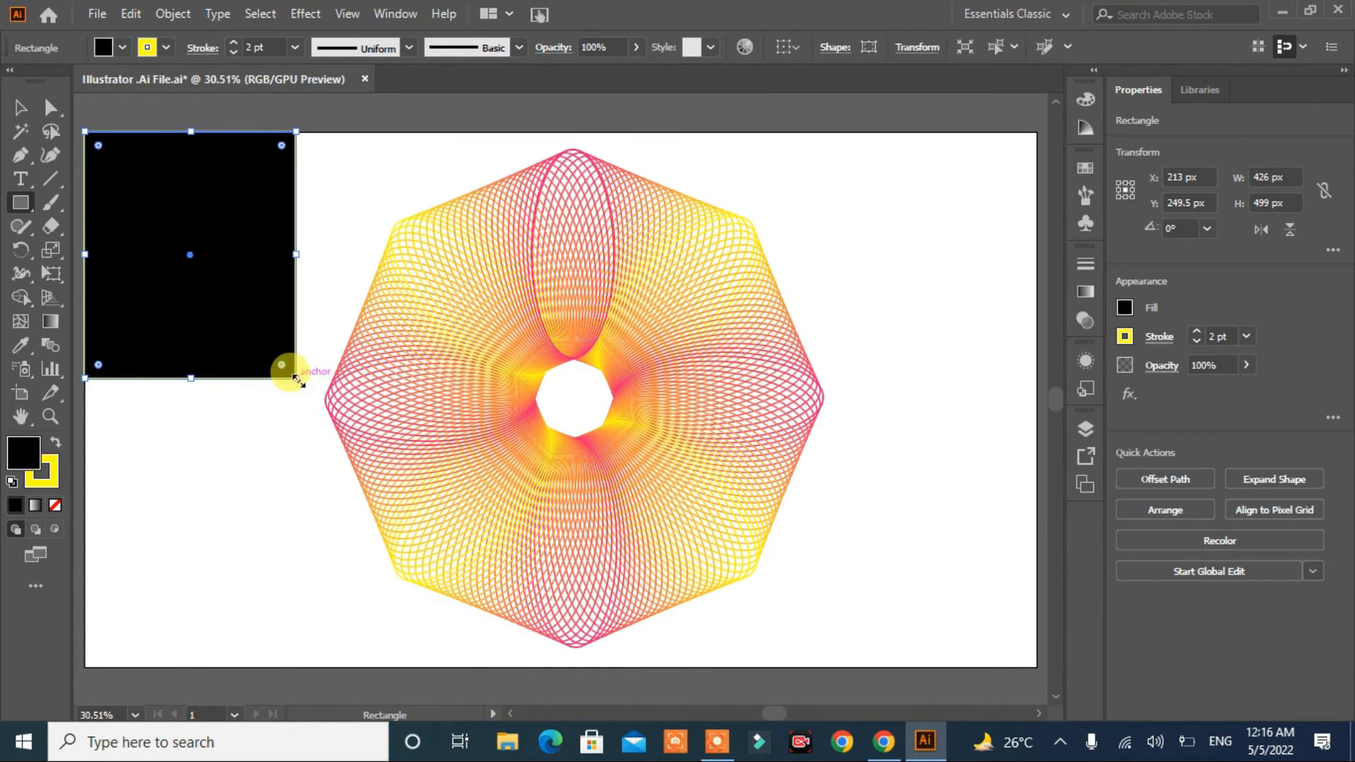
pyautogui.moveTo(296, 379); pyautogui.dragTo(996, 666)
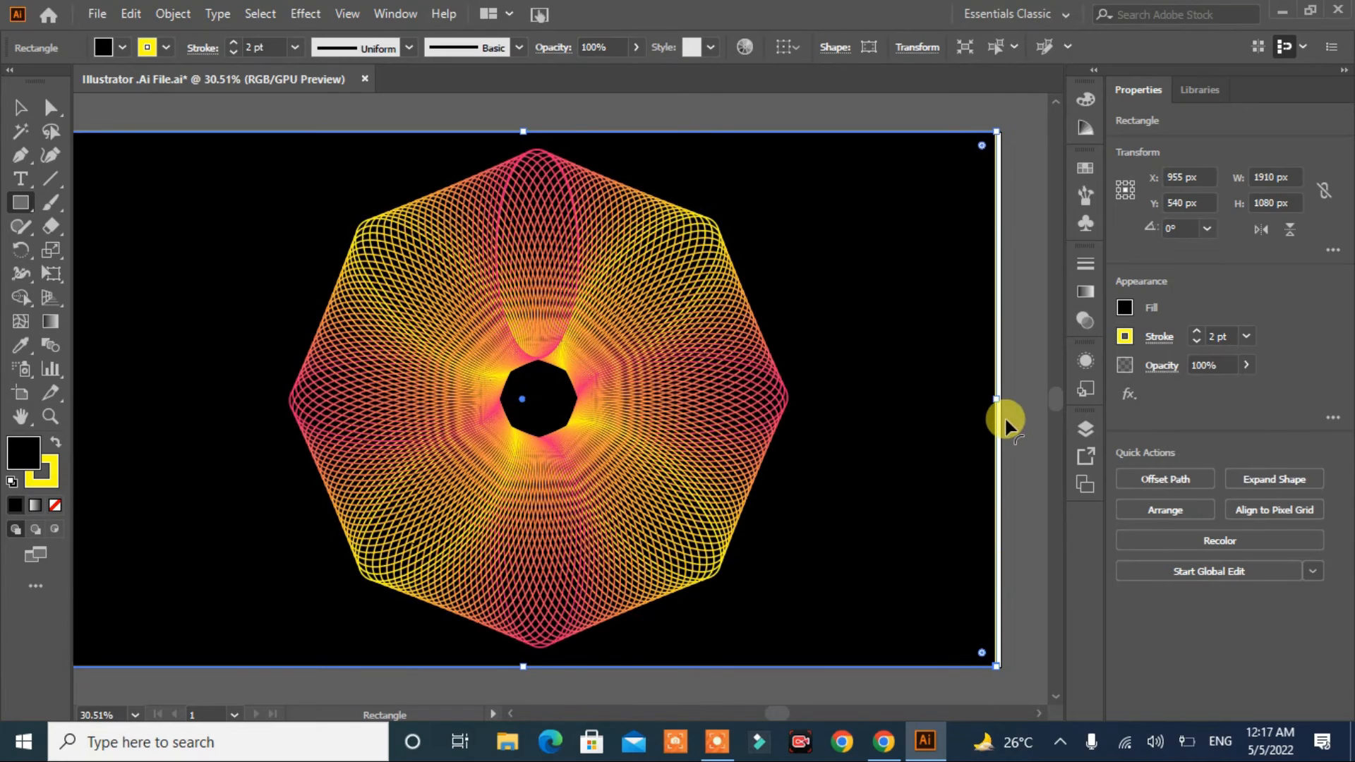
# Widen the black background rectangle to 1920 px so that it reaches the artboard's right edge
pyautogui.moveTo(995, 401); pyautogui.dragTo(1008, 400)
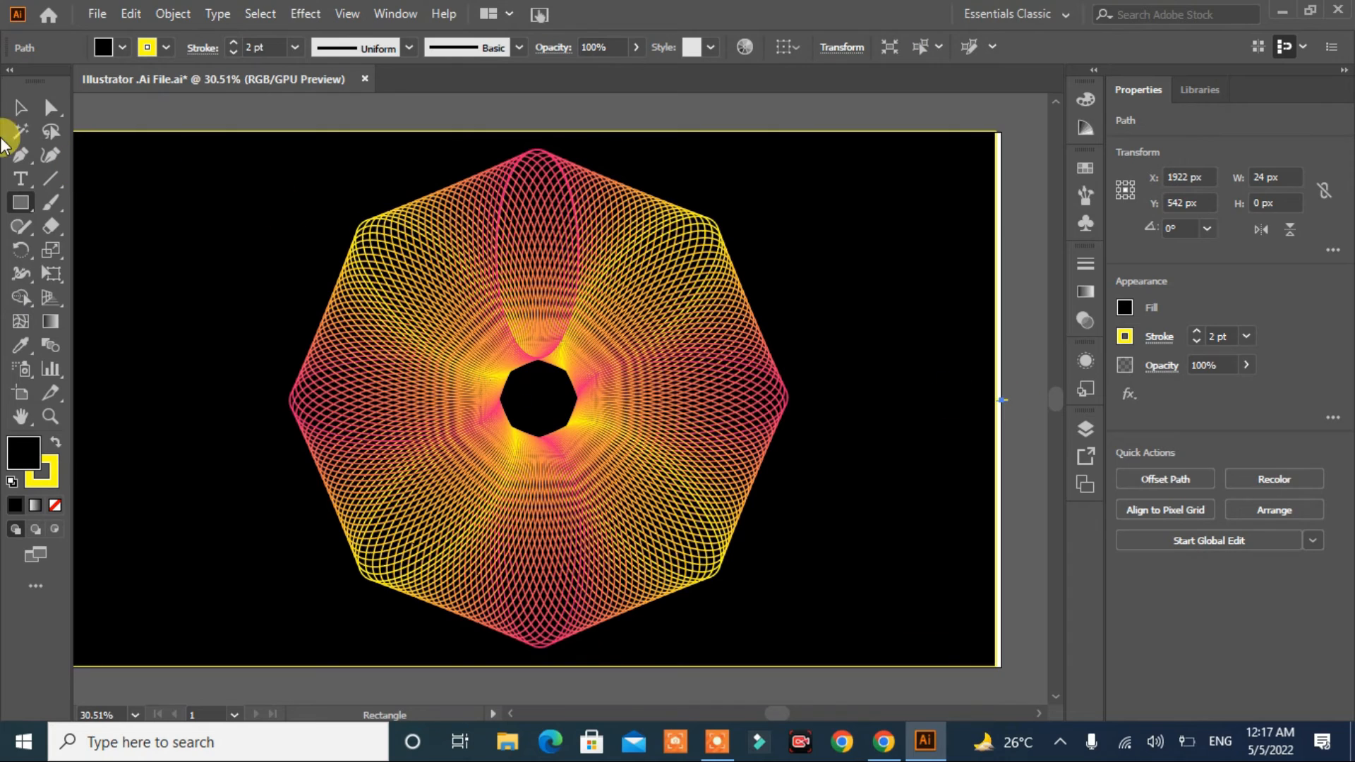
pyautogui.click(20, 108)
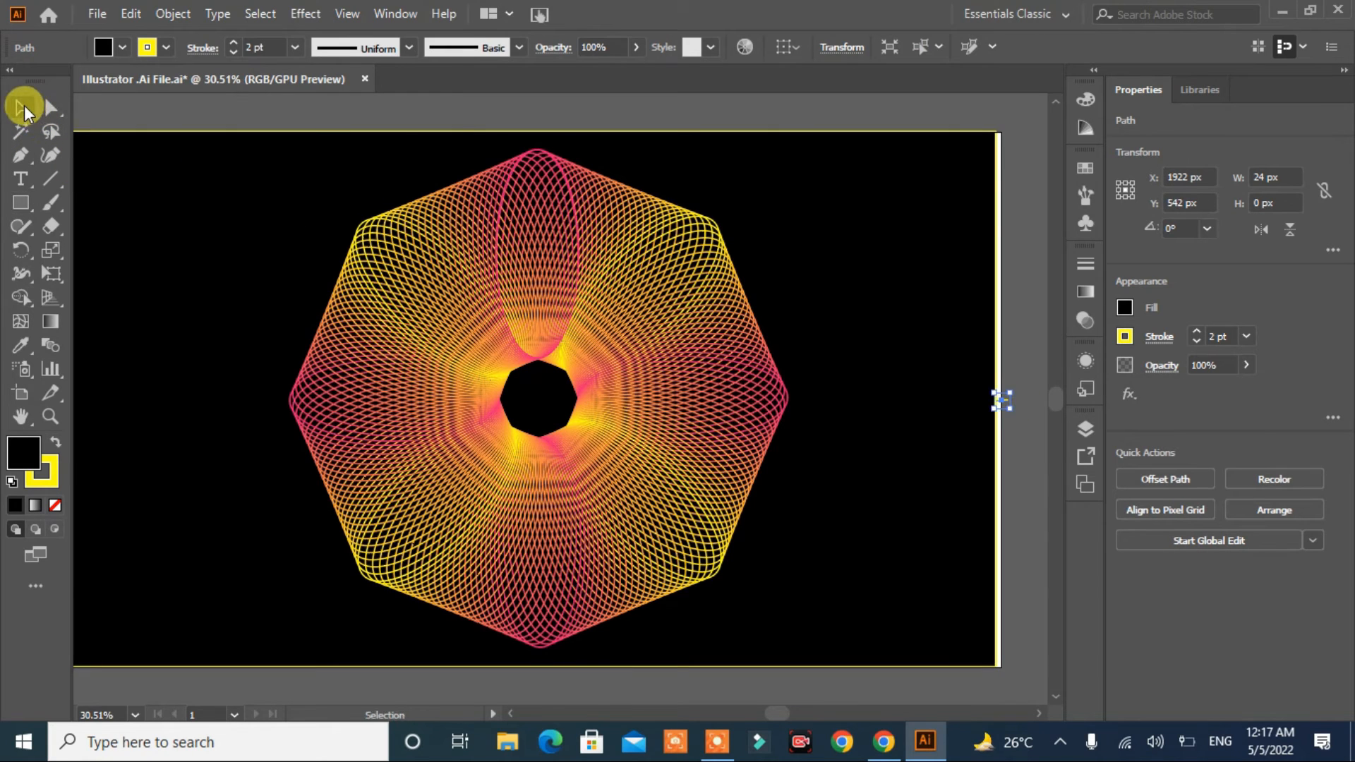
pyautogui.click(1026, 506)
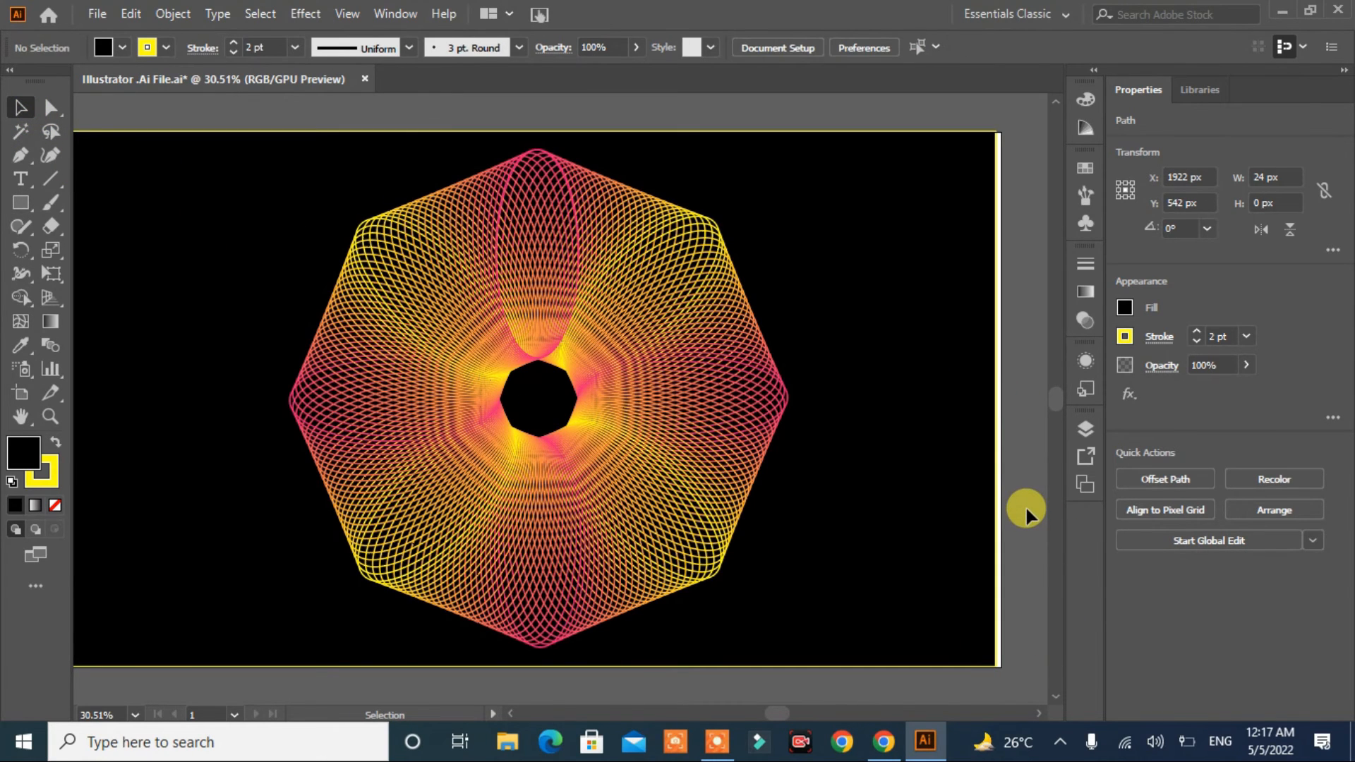
pyautogui.click(951, 474)
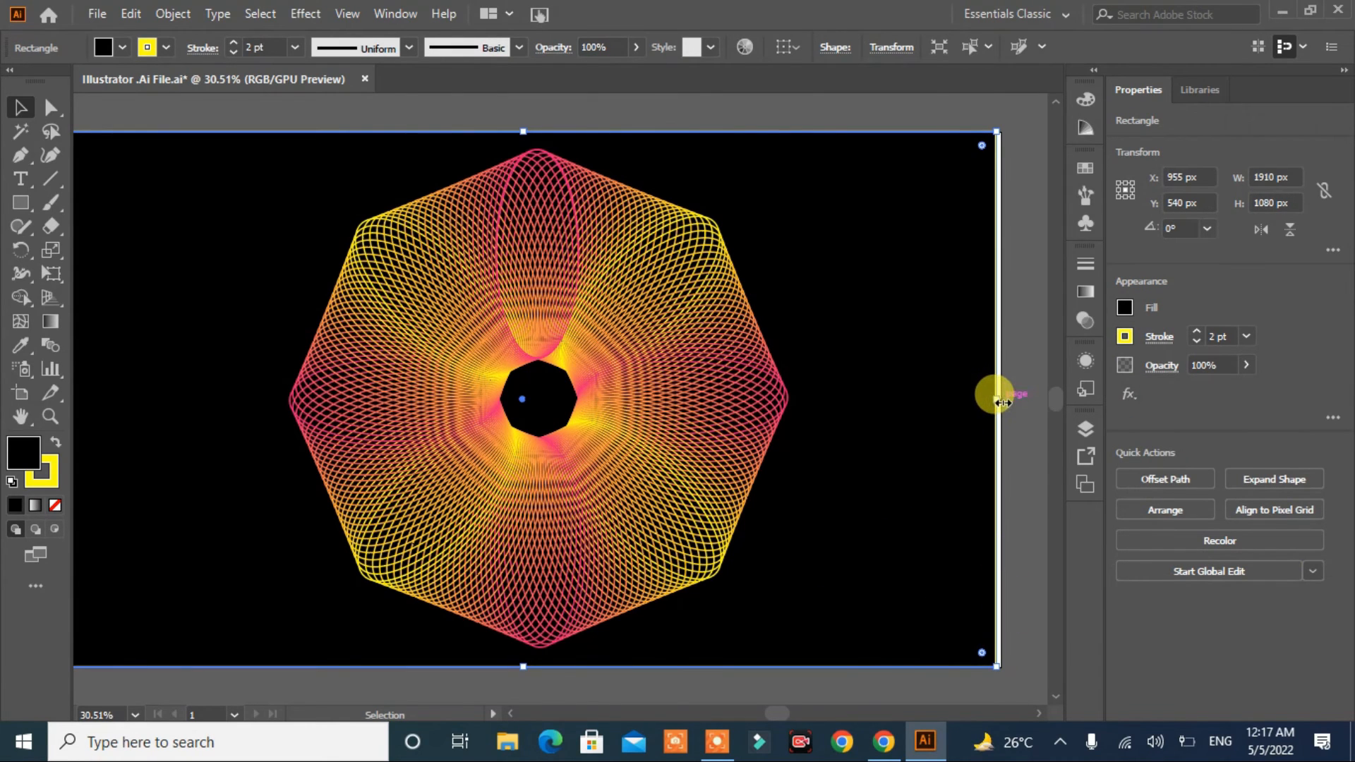
pyautogui.moveTo(1002, 402); pyautogui.dragTo(1005, 406)
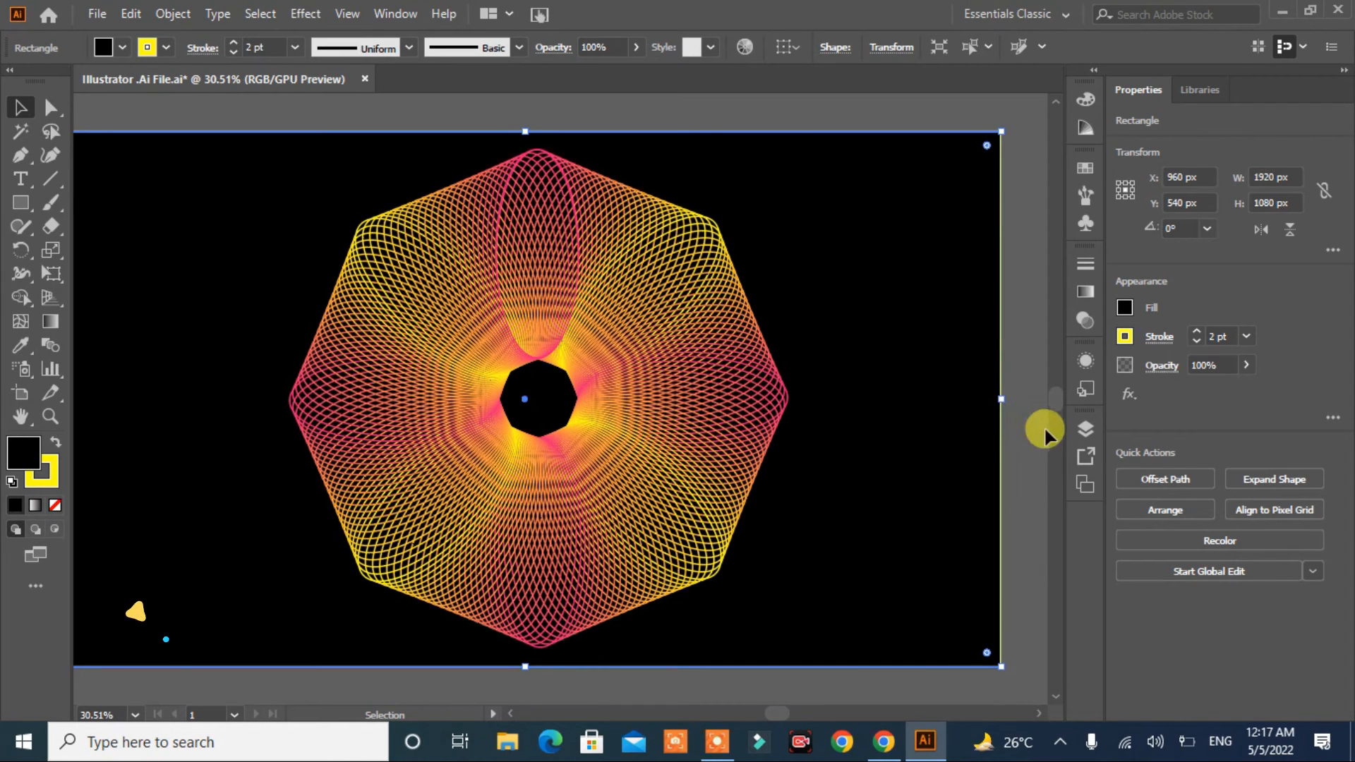
pyautogui.scroll(1, 988, 422)
pyautogui.scroll(-1, 971, 415)
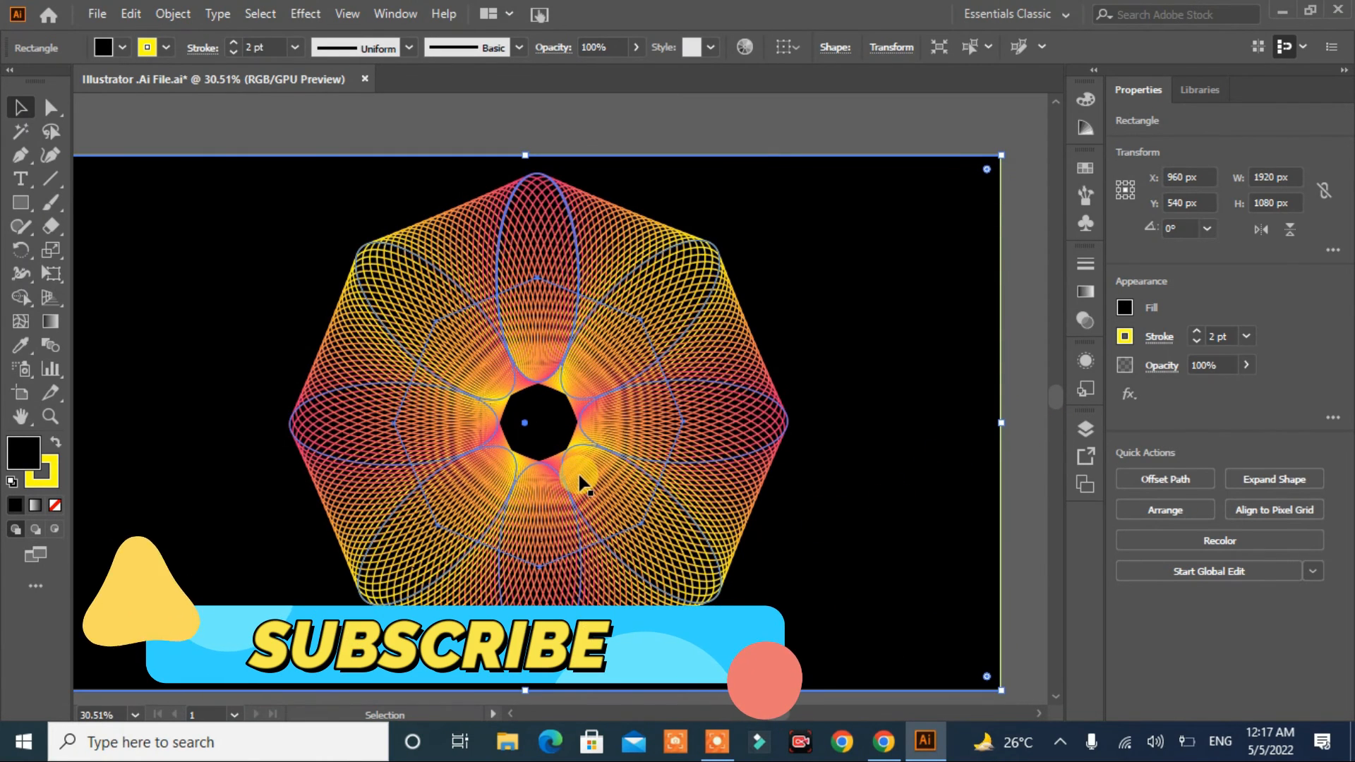
pyautogui.press('space')
pyautogui.moveTo(573, 463); pyautogui.dragTo(606, 446)
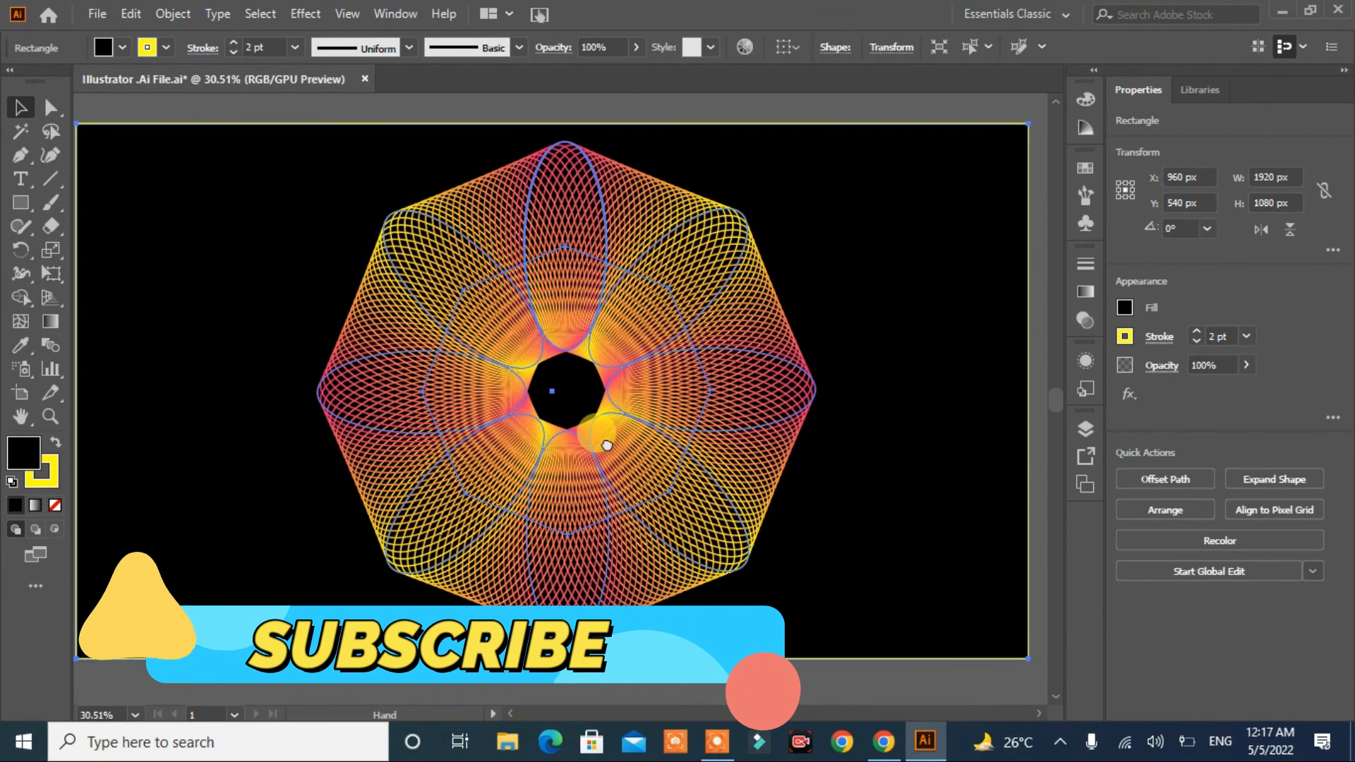